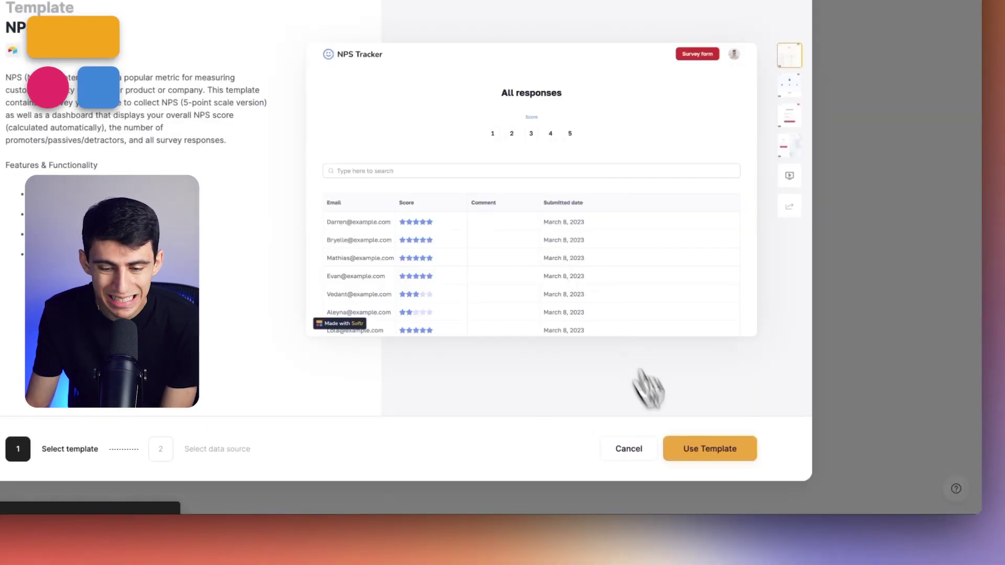
Start an app from the NPS Tracker template, copying its data into a new Airtable base.
{"action": "left_click", "coordinate": [695, 459]}
{"action": "left_click", "coordinate": [293, 230]}
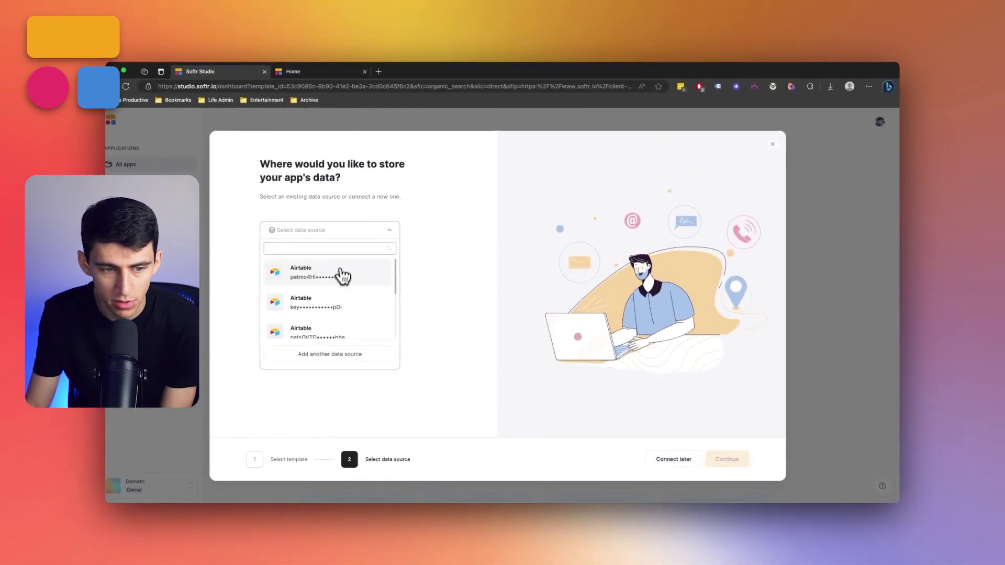
{"action": "left_click", "coordinate": [359, 228]}
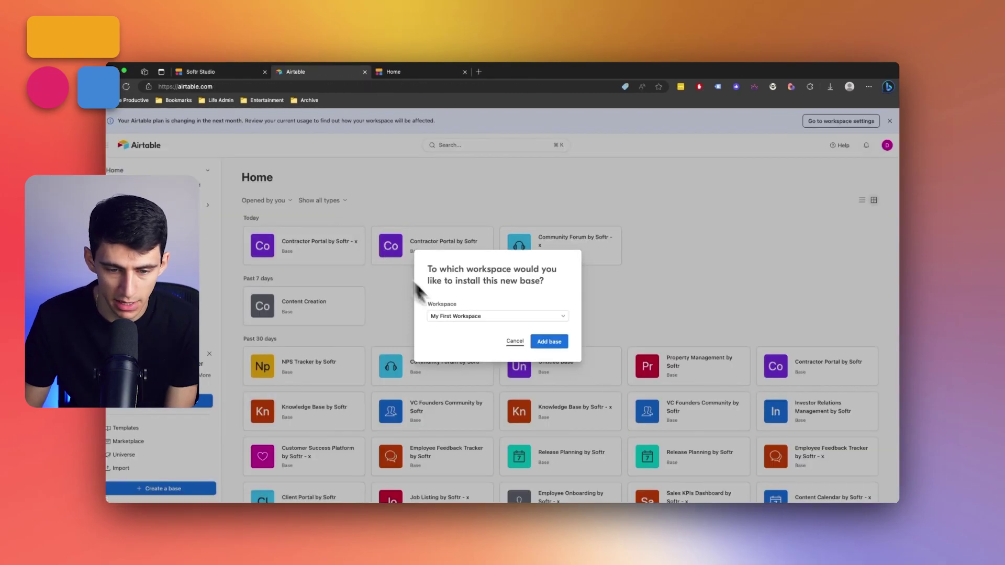
{"action": "left_click", "coordinate": [540, 349]}
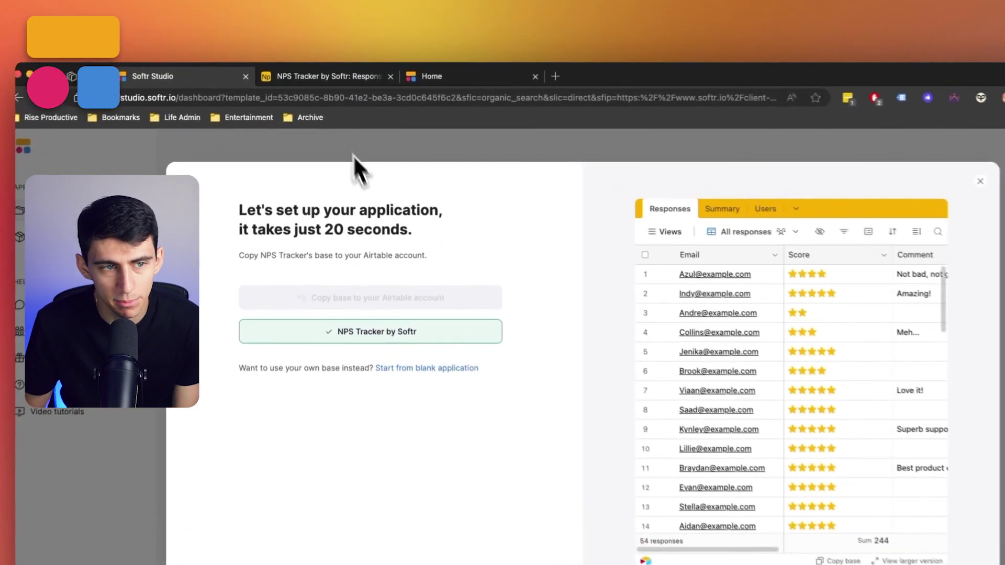
Open the copied NPS Tracker by Softr base in Airtable.
{"action": "left_click", "coordinate": [313, 80]}
{"action": "left_click", "coordinate": [222, 79]}
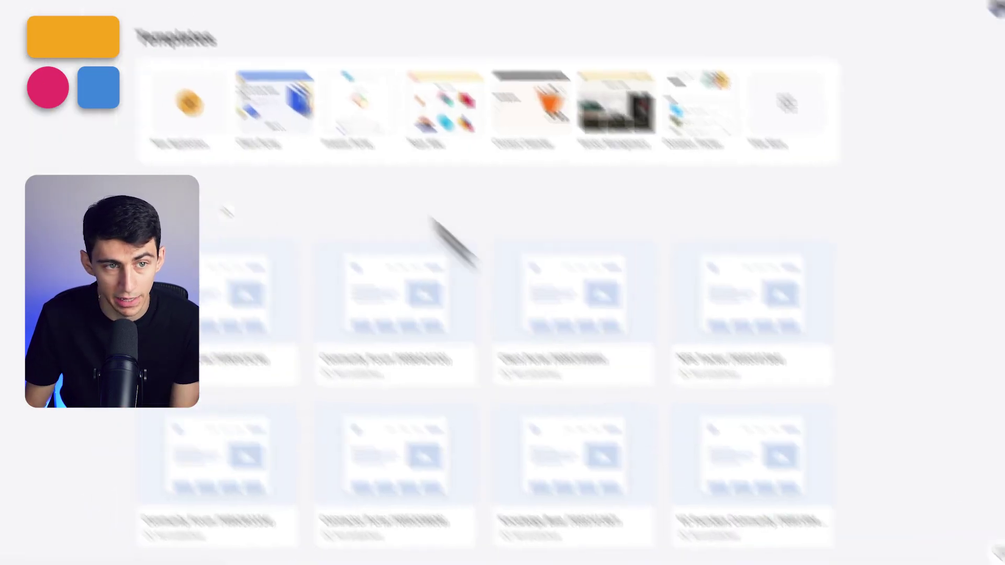
{"action": "left_click", "coordinate": [324, 62]}
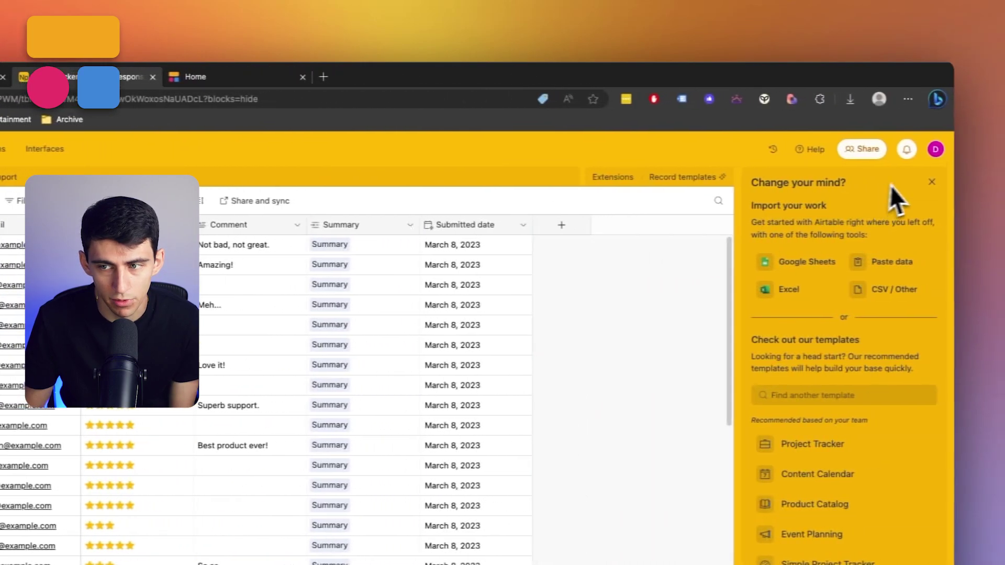
Dismiss the import suggestions panel and select all Score values in the responses.
{"action": "left_click", "coordinate": [927, 191]}
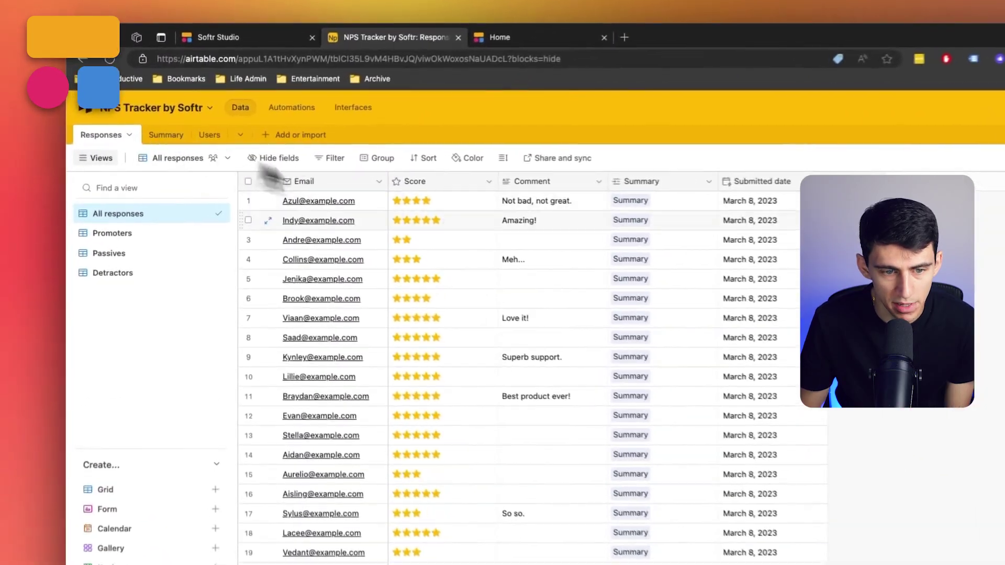
{"action": "scroll", "coordinate": [341, 291], "scroll_direction": "down", "scroll_amount": 4}
{"action": "scroll", "coordinate": [367, 296], "scroll_direction": "up", "scroll_amount": 4}
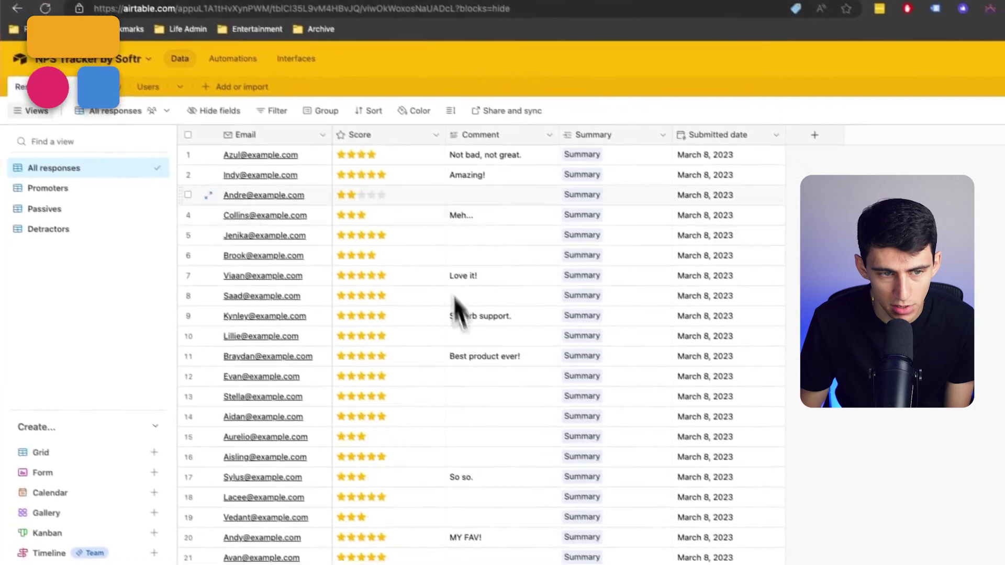
{"action": "left_click_drag", "start_coordinate": [389, 149], "coordinate": [426, 392]}
{"action": "scroll", "coordinate": [426, 392], "scroll_direction": "up", "scroll_amount": 12}
Inspect the Summary's Promoters, Passives, Detractors counts and NPS of 56, then open Users.
{"action": "left_click", "coordinate": [165, 127]}
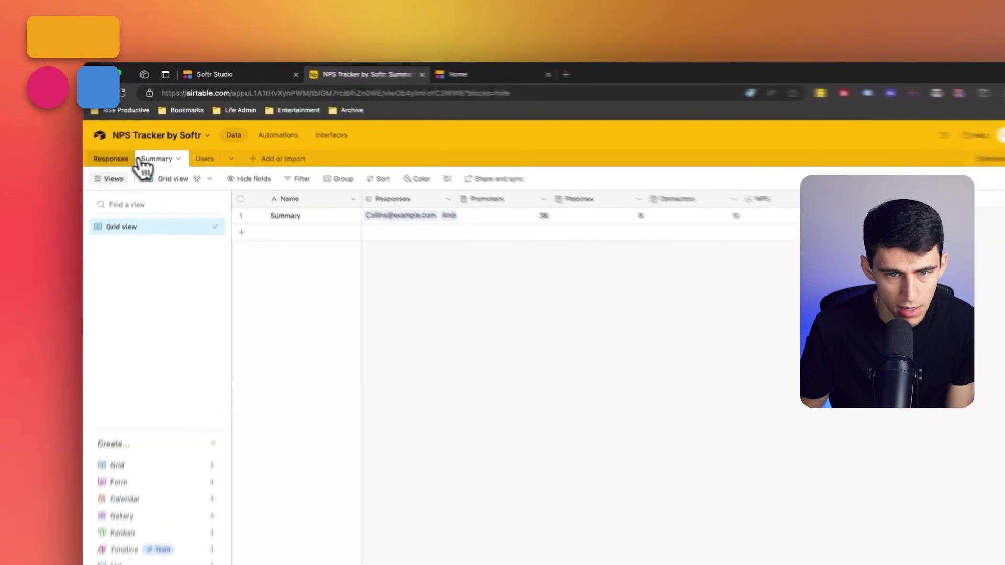
{"action": "left_click", "coordinate": [128, 139]}
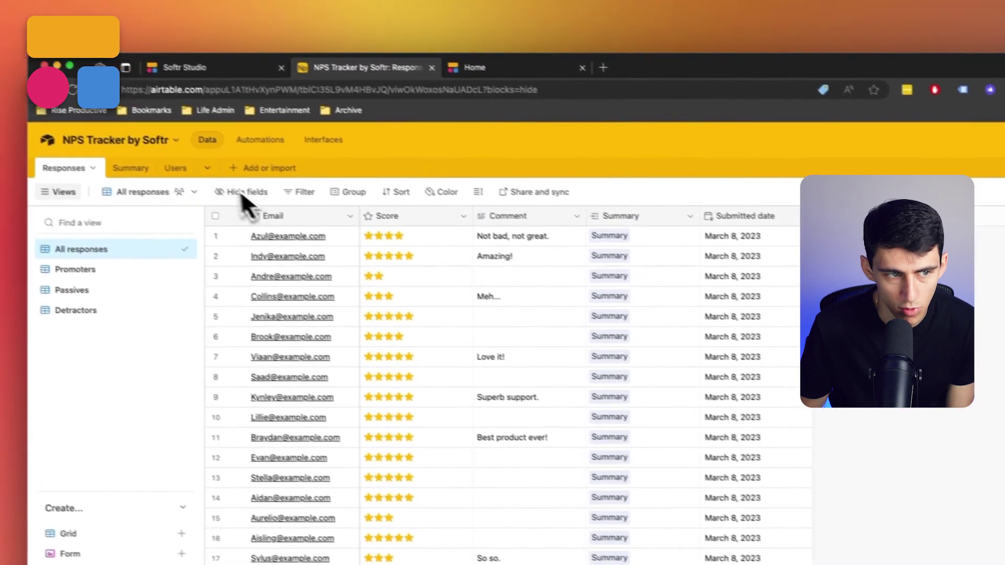
{"action": "left_click", "coordinate": [130, 167]}
{"action": "left_click", "coordinate": [417, 234]}
{"action": "left_click", "coordinate": [465, 238]}
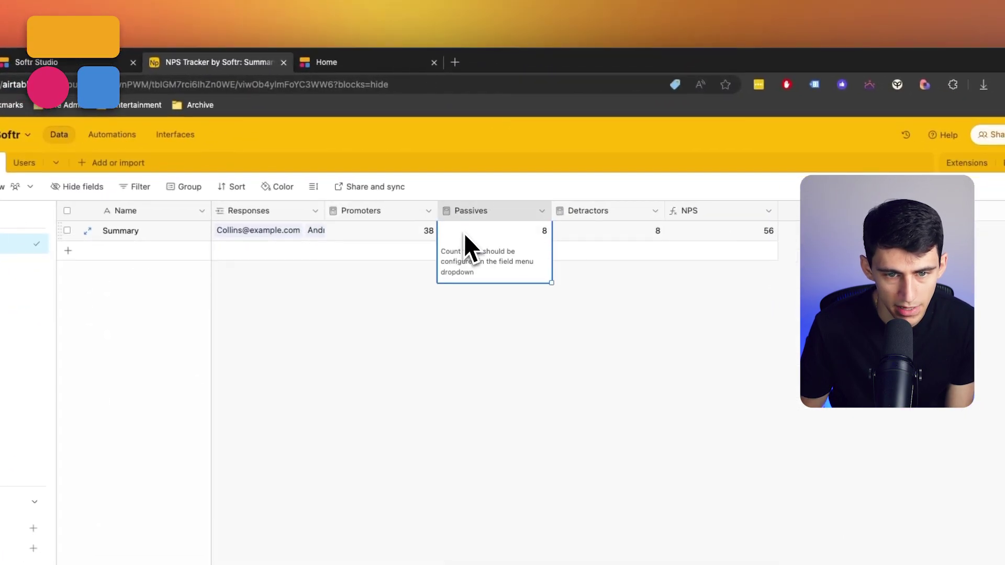
{"action": "left_click", "coordinate": [643, 239]}
{"action": "left_click", "coordinate": [732, 233]}
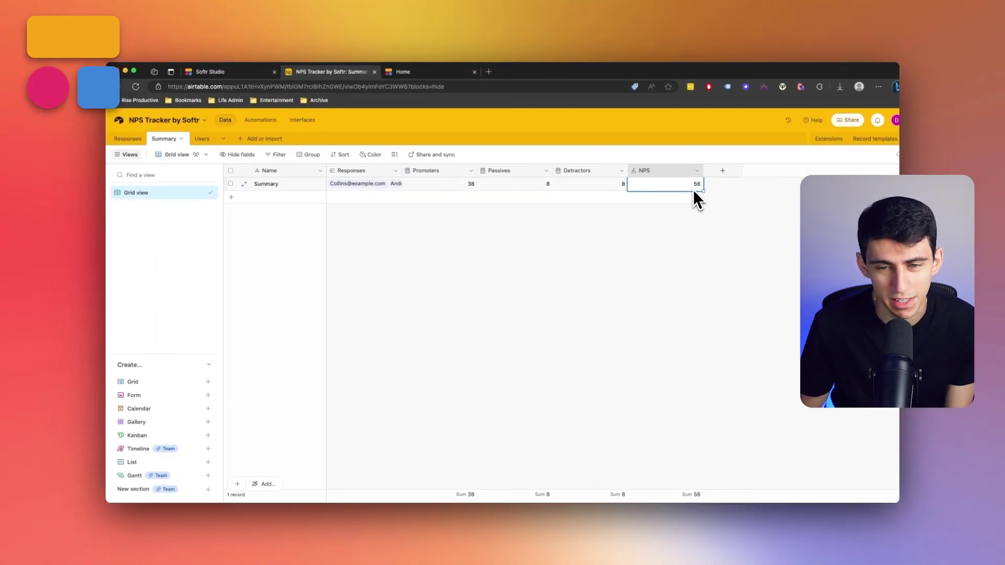
{"action": "left_click", "coordinate": [202, 139]}
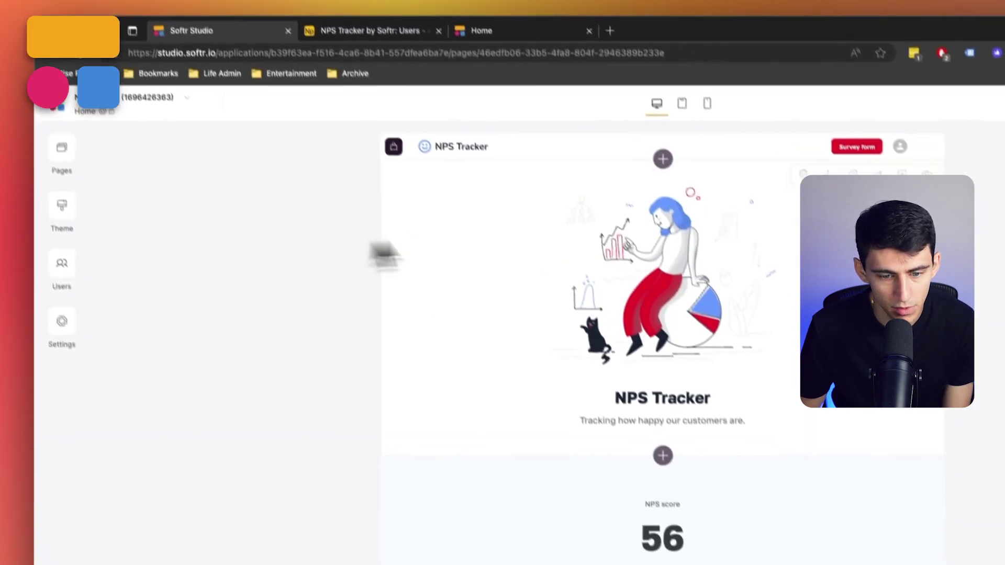
Review the Home page dashboard and hero block, then publish the NPS Tracker app.
{"action": "scroll", "coordinate": [397, 283], "scroll_direction": "down", "scroll_amount": 6}
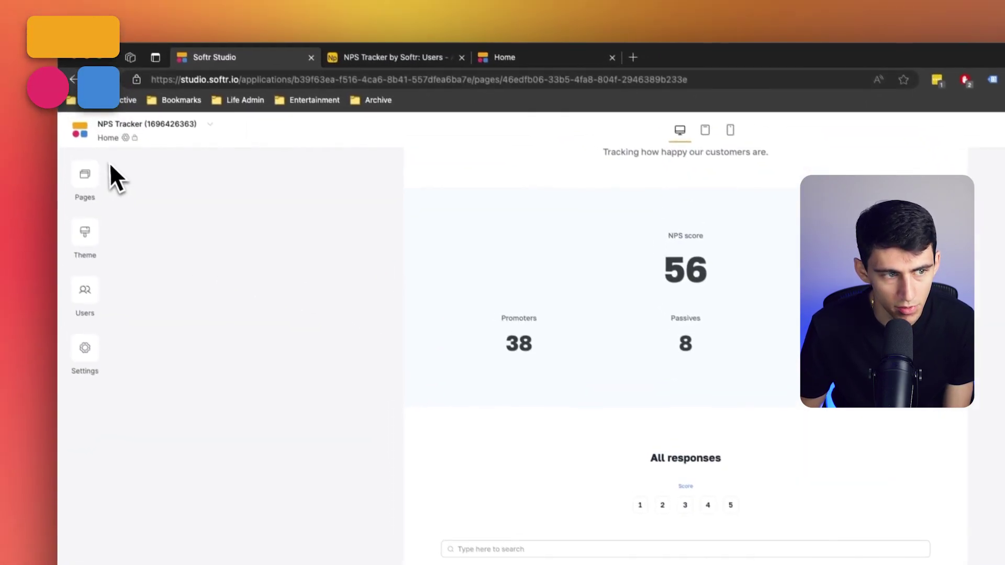
{"action": "left_click", "coordinate": [105, 180]}
{"action": "scroll", "coordinate": [718, 285], "scroll_direction": "up", "scroll_amount": 4}
{"action": "scroll", "coordinate": [707, 303], "scroll_direction": "down", "scroll_amount": 5}
{"action": "scroll", "coordinate": [623, 278], "scroll_direction": "down", "scroll_amount": 3}
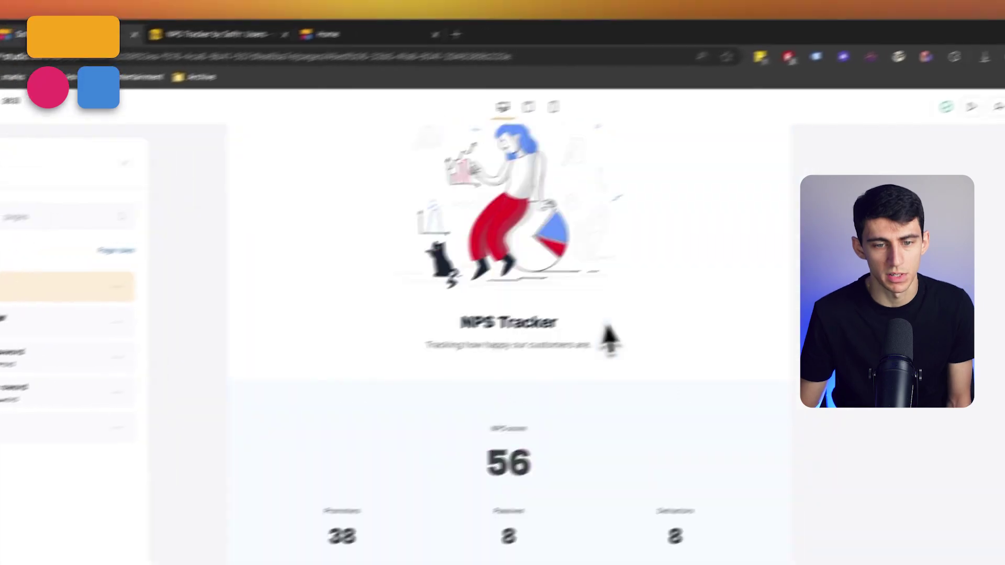
{"action": "scroll", "coordinate": [610, 340], "scroll_direction": "up", "scroll_amount": 2}
{"action": "left_click", "coordinate": [556, 289]}
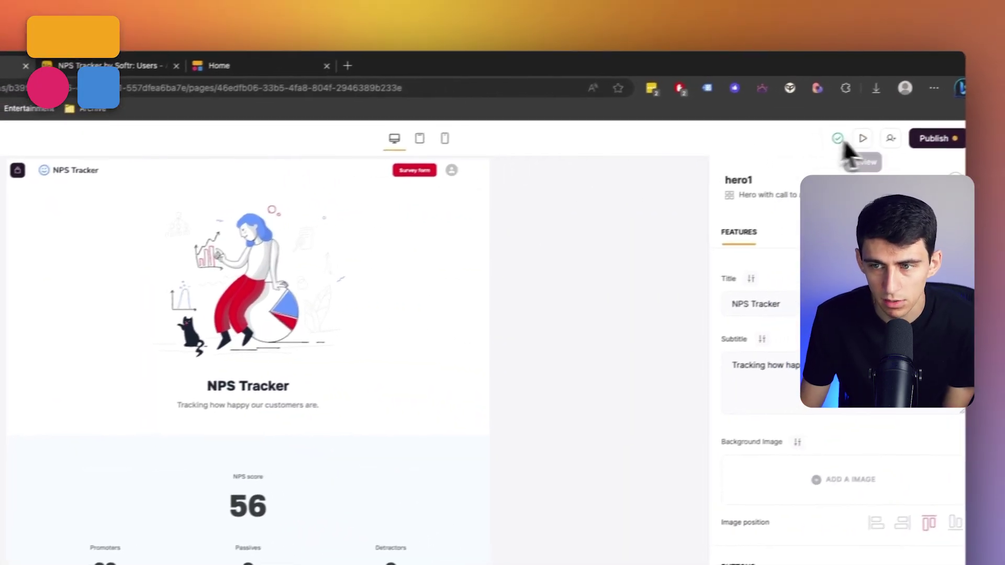
{"action": "left_click", "coordinate": [896, 152]}
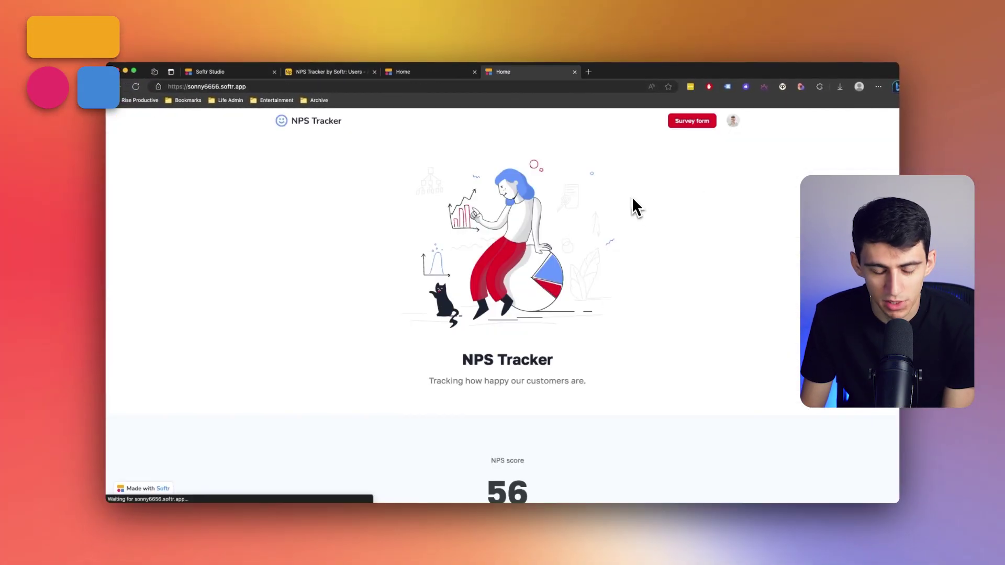
Scroll the live home page's NPS 56, promoter/passive/detractor counts and responses, then return to Studio.
{"action": "scroll", "coordinate": [662, 233], "scroll_direction": "down", "scroll_amount": 7}
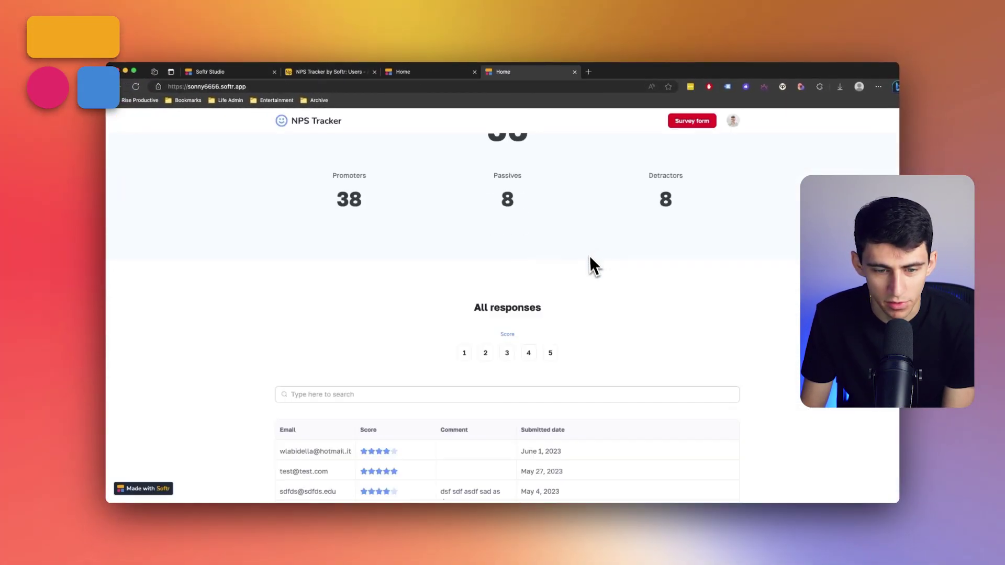
{"action": "scroll", "coordinate": [601, 322], "scroll_direction": "down", "scroll_amount": 5}
{"action": "scroll", "coordinate": [498, 320], "scroll_direction": "up", "scroll_amount": 3}
{"action": "scroll", "coordinate": [541, 287], "scroll_direction": "up", "scroll_amount": 3}
{"action": "scroll", "coordinate": [484, 327], "scroll_direction": "down", "scroll_amount": 2}
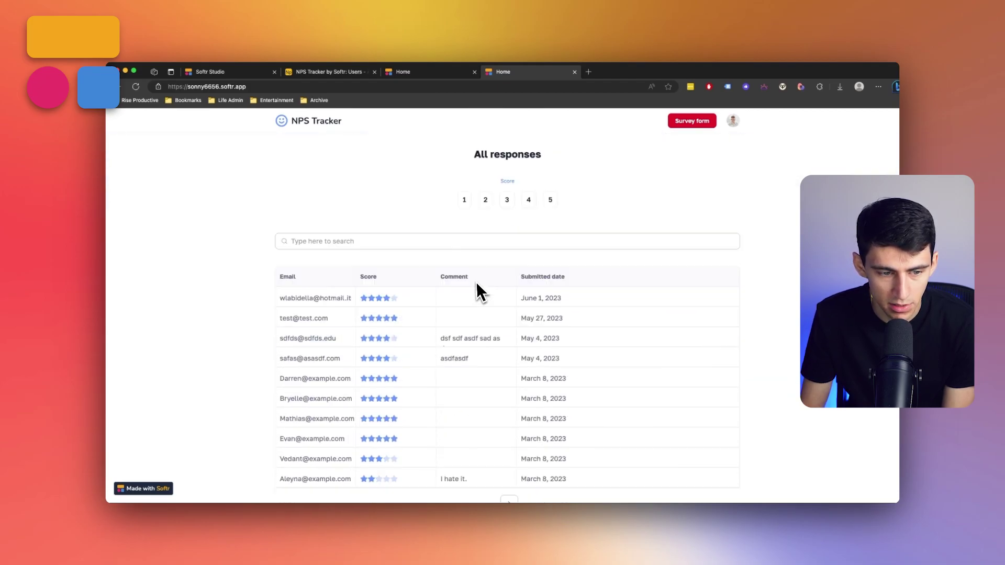
{"action": "left_click", "coordinate": [220, 73]}
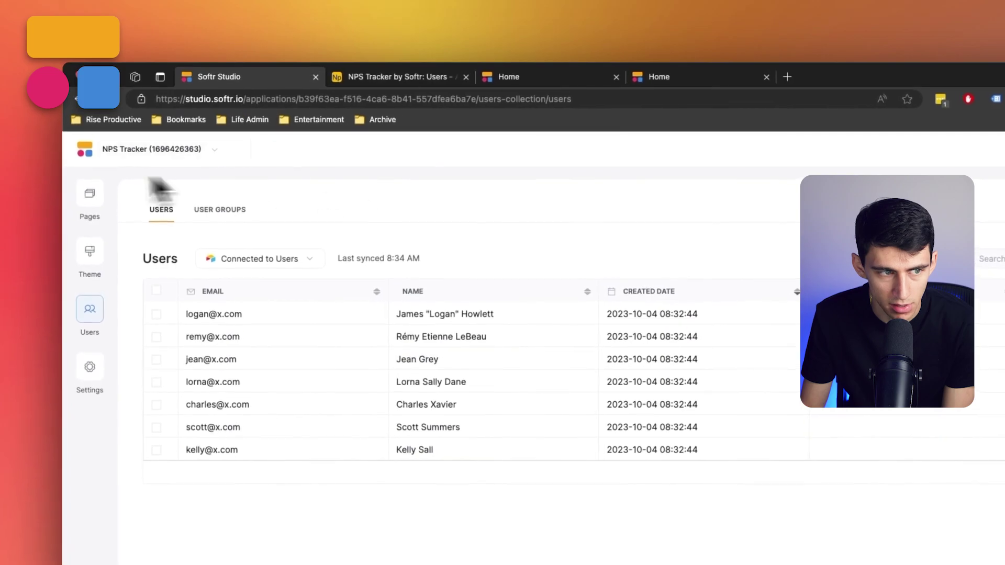
Check that the Home page's All responses table sources from Airtable Responses, then view the live page.
{"action": "left_click", "coordinate": [125, 156]}
{"action": "left_click", "coordinate": [168, 332]}
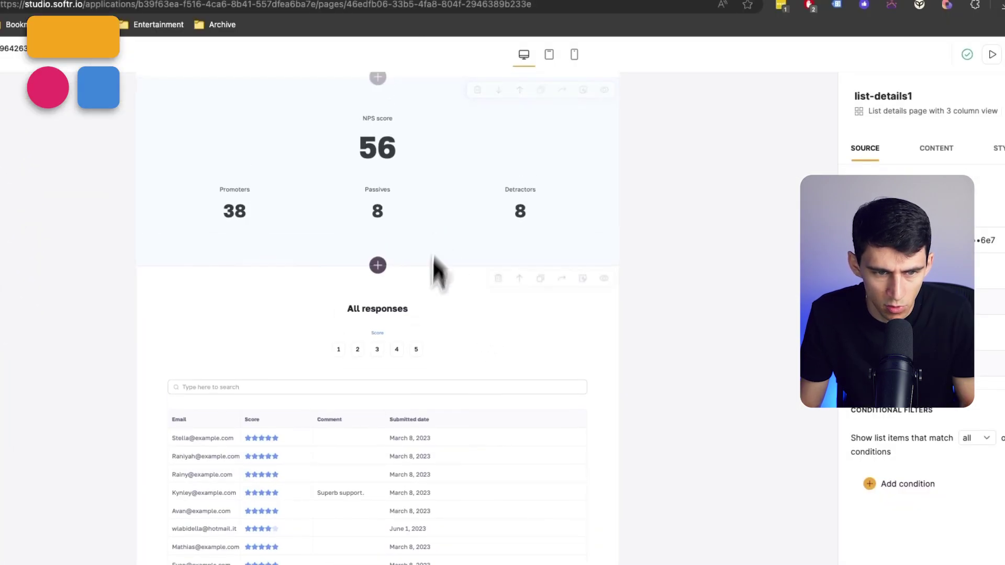
{"action": "scroll", "coordinate": [445, 293], "scroll_direction": "up", "scroll_amount": 2}
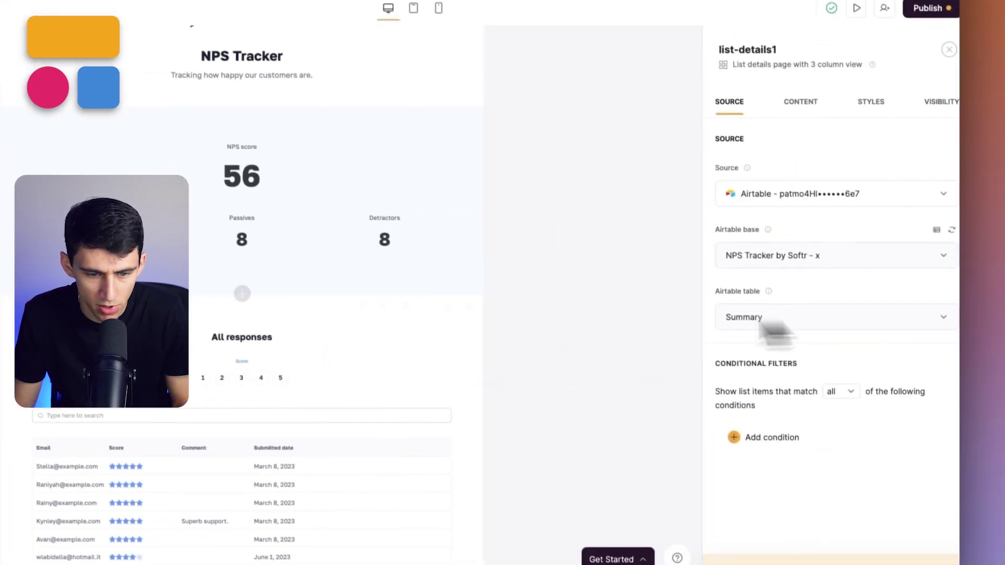
{"action": "left_click", "coordinate": [495, 464]}
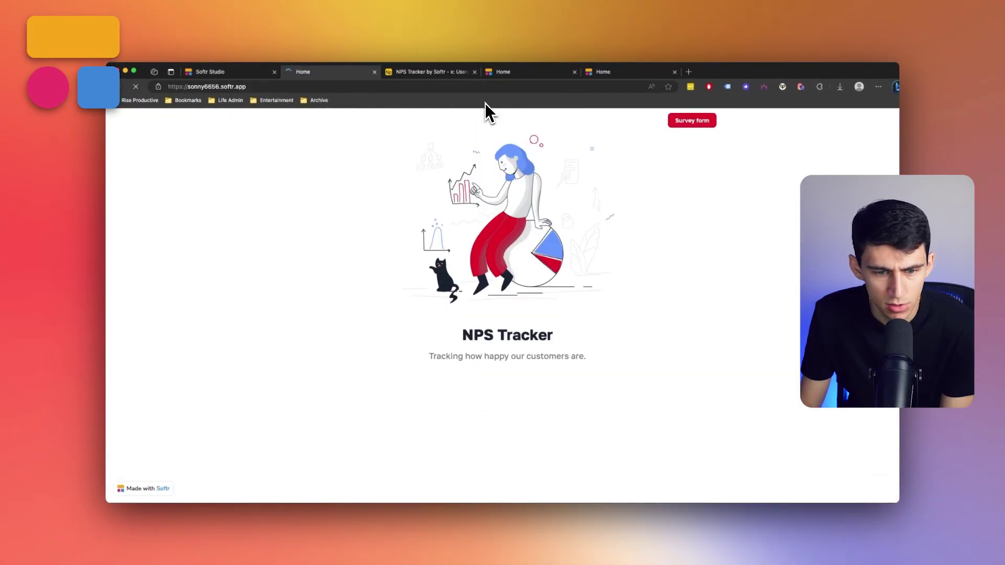
{"action": "scroll", "coordinate": [559, 262], "scroll_direction": "down", "scroll_amount": 4}
{"action": "scroll", "coordinate": [497, 283], "scroll_direction": "down", "scroll_amount": 2}
{"action": "scroll", "coordinate": [487, 291], "scroll_direction": "down", "scroll_amount": 3}
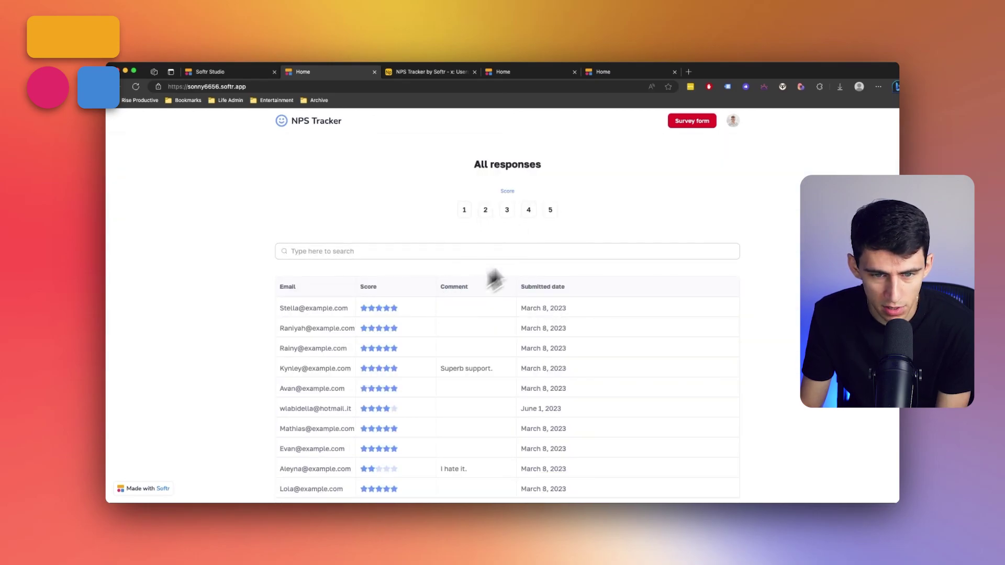
Filter the All responses table by scores 5, 4, 2 and 1 in turn.
{"action": "left_click", "coordinate": [550, 210]}
{"action": "scroll", "coordinate": [530, 358], "scroll_direction": "up", "scroll_amount": 3}
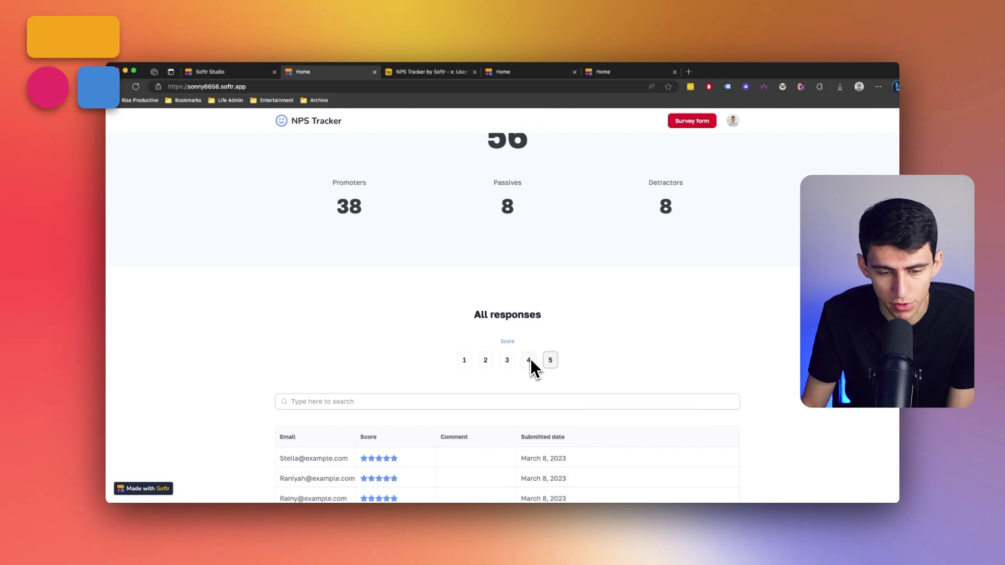
{"action": "left_click", "coordinate": [529, 360]}
{"action": "scroll", "coordinate": [665, 379], "scroll_direction": "down", "scroll_amount": 3}
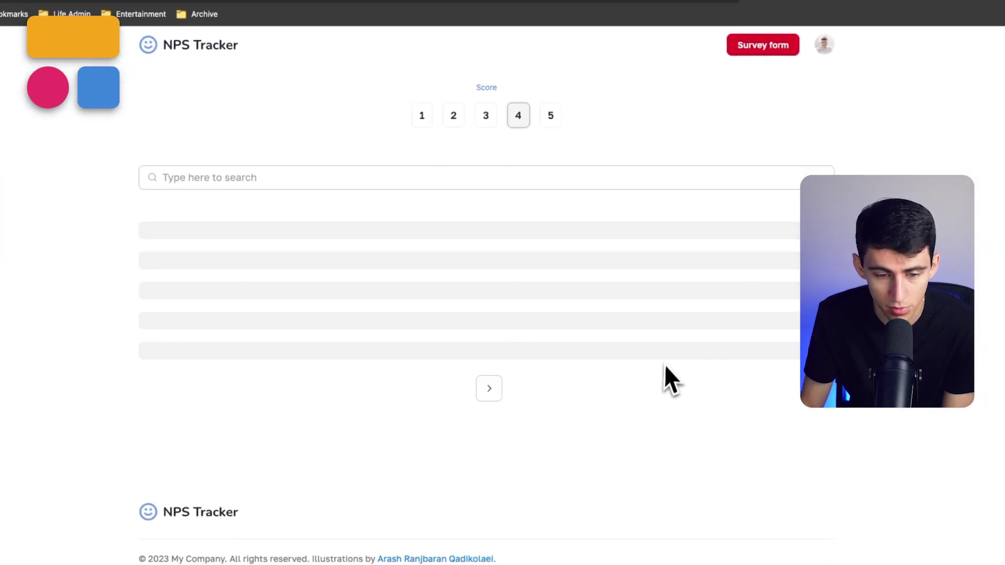
{"action": "scroll", "coordinate": [619, 336], "scroll_direction": "up", "scroll_amount": 1}
{"action": "scroll", "coordinate": [601, 345], "scroll_direction": "down", "scroll_amount": 2}
{"action": "scroll", "coordinate": [597, 361], "scroll_direction": "up", "scroll_amount": 5}
{"action": "left_click", "coordinate": [453, 372]}
{"action": "scroll", "coordinate": [477, 325], "scroll_direction": "down", "scroll_amount": 4}
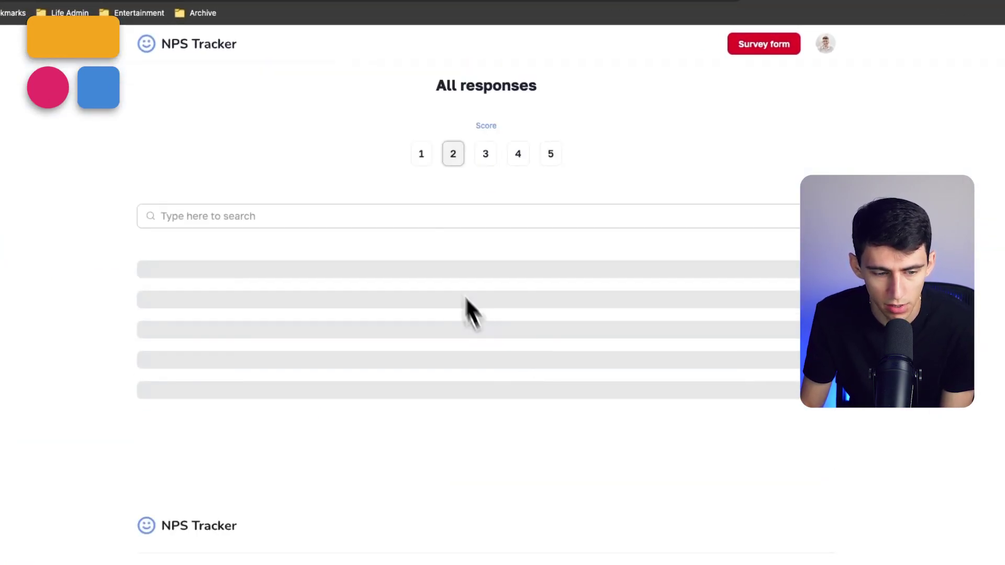
{"action": "left_click", "coordinate": [422, 199]}
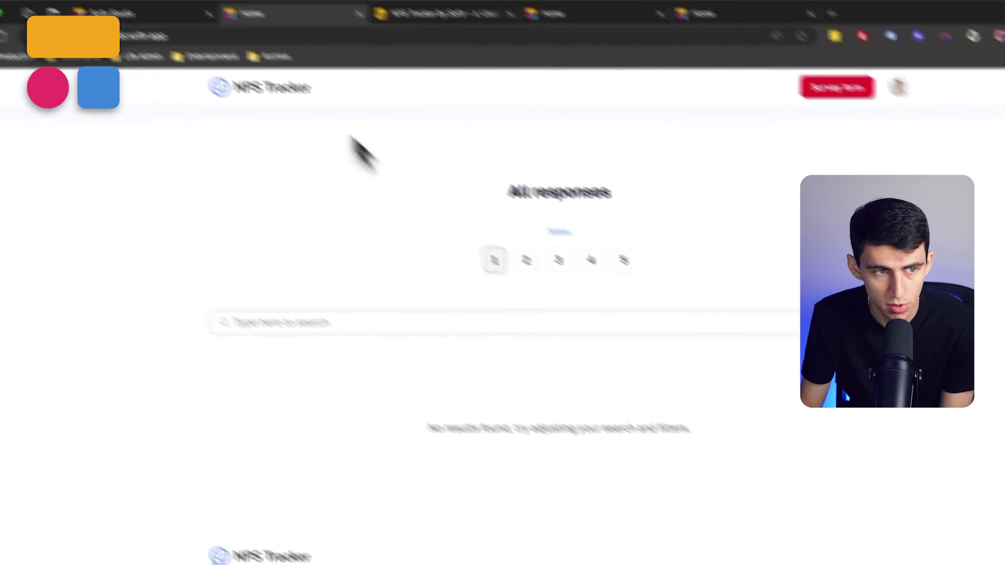
{"action": "left_click", "coordinate": [111, 13]}
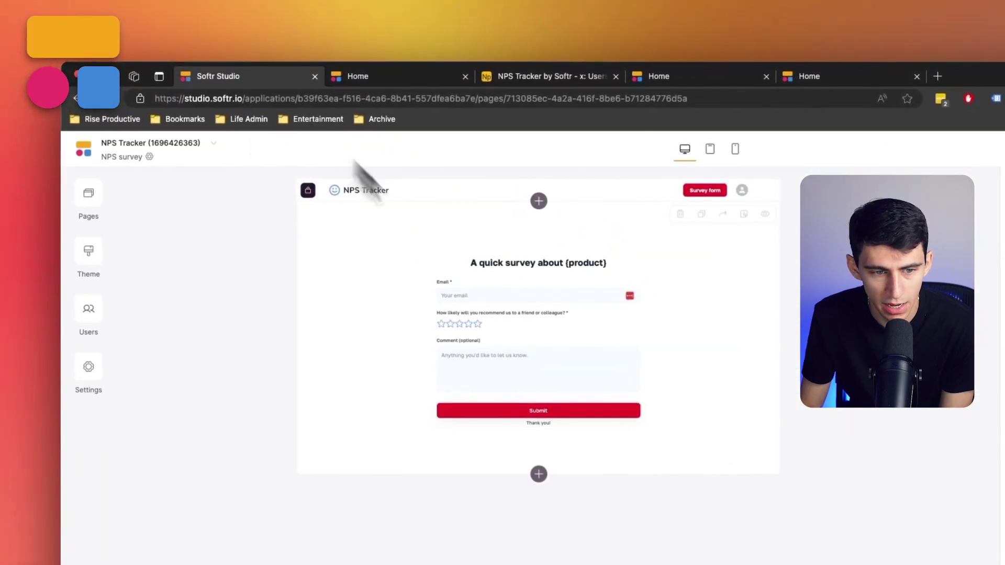
Add Email alongside Comment to the All responses table's search fields.
{"action": "left_click", "coordinate": [0, 133]}
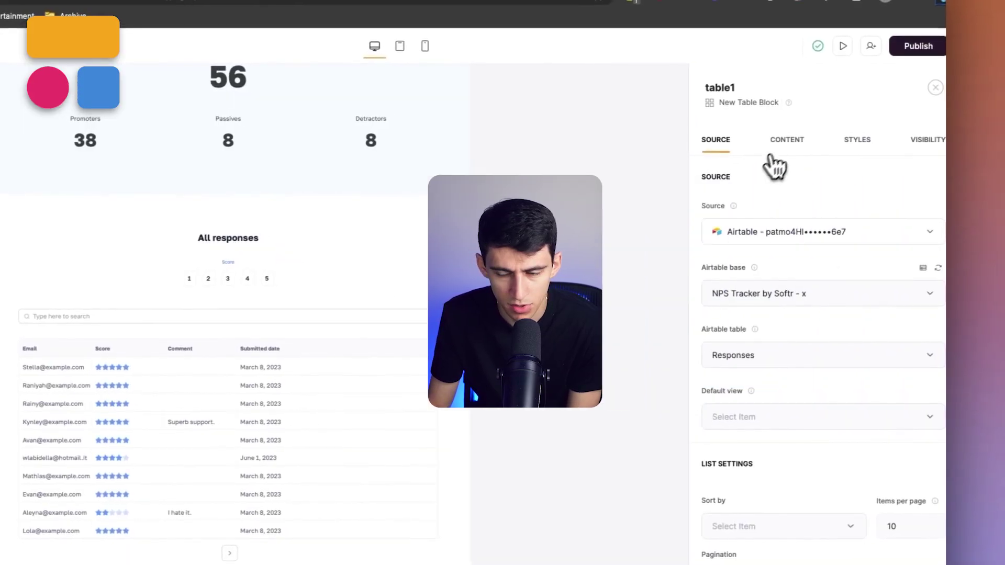
{"action": "left_click", "coordinate": [784, 142]}
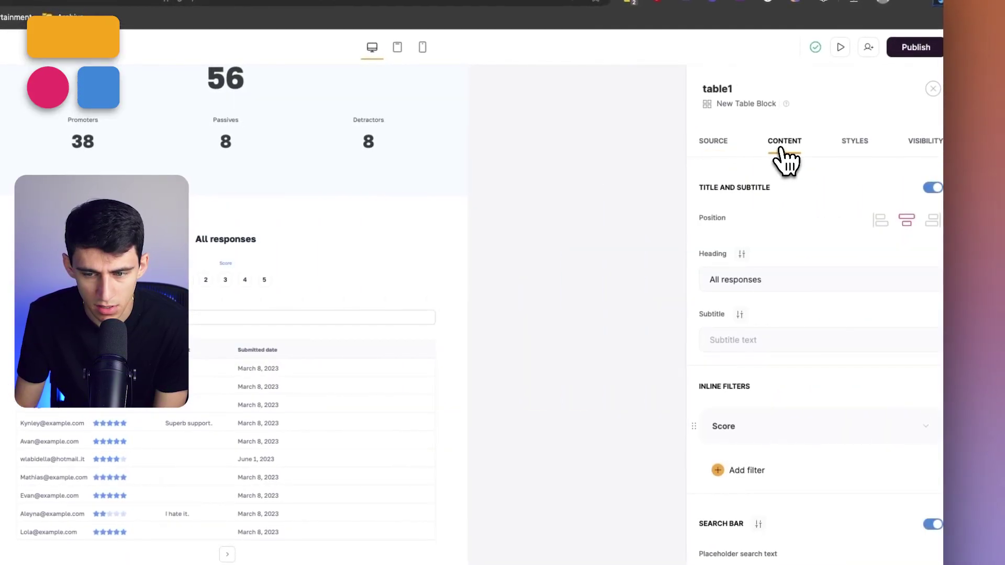
{"action": "scroll", "coordinate": [755, 384], "scroll_direction": "down", "scroll_amount": 2}
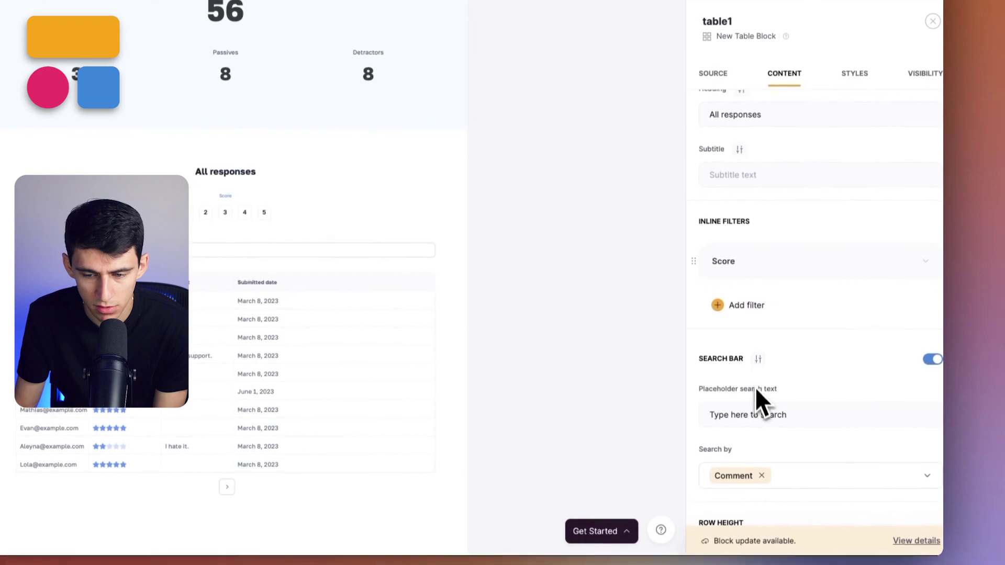
{"action": "scroll", "coordinate": [801, 413], "scroll_direction": "down", "scroll_amount": 1}
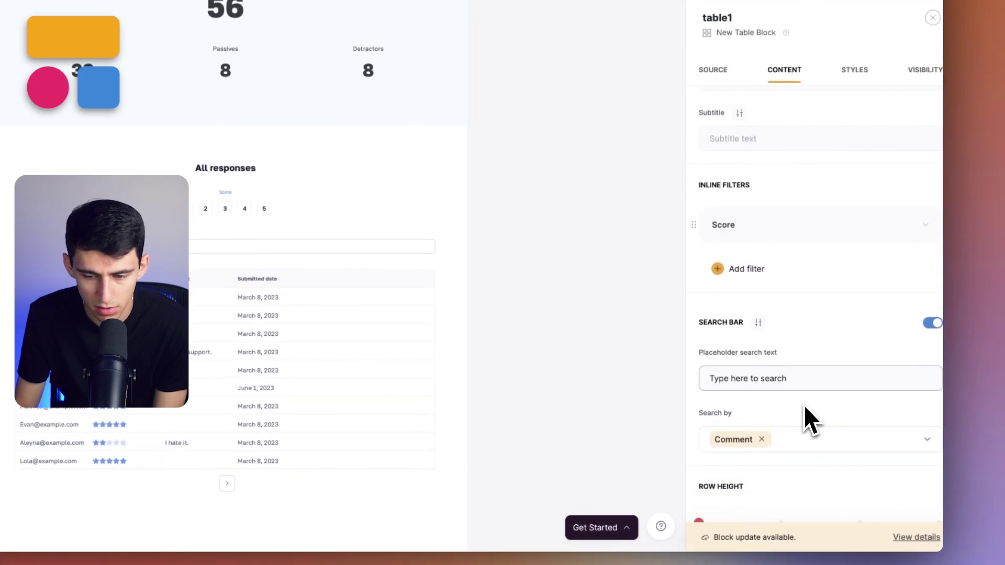
{"action": "left_click", "coordinate": [830, 445]}
{"action": "left_click", "coordinate": [783, 333]}
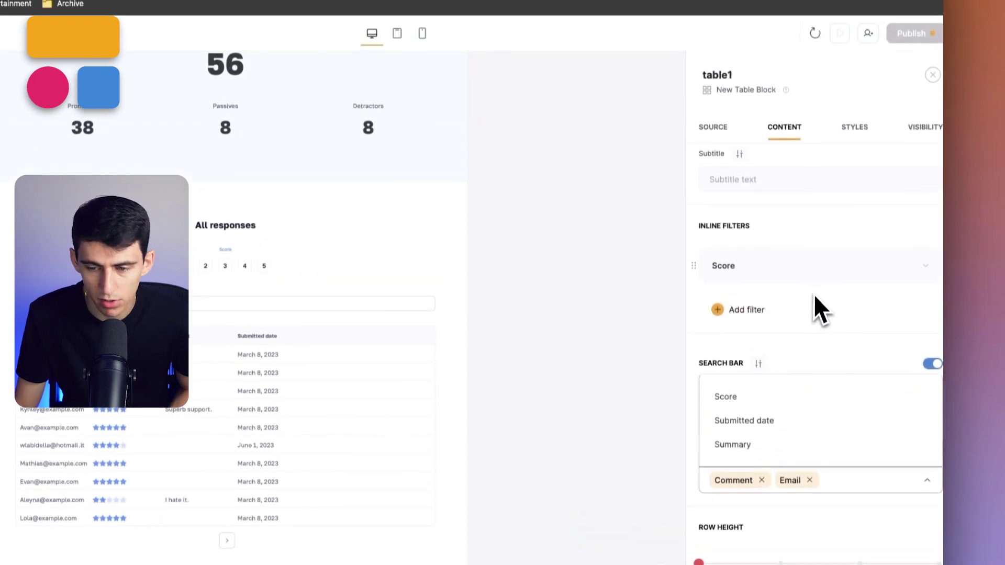
{"action": "scroll", "coordinate": [806, 366], "scroll_direction": "down", "scroll_amount": 5}
Publish the updates and open the live app in a new tab.
{"action": "left_click", "coordinate": [911, 39]}
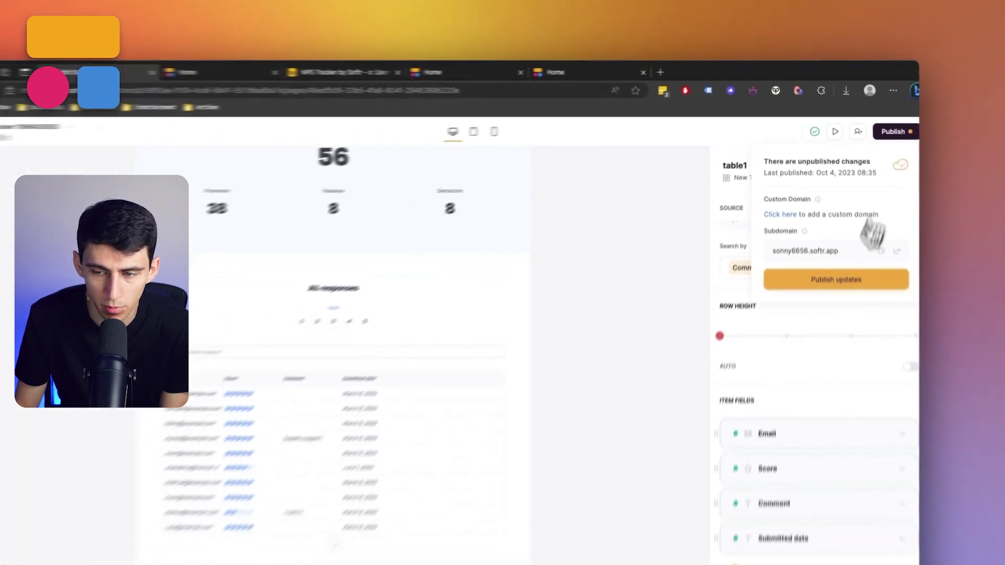
{"action": "left_click", "coordinate": [848, 226]}
{"action": "left_click", "coordinate": [871, 217]}
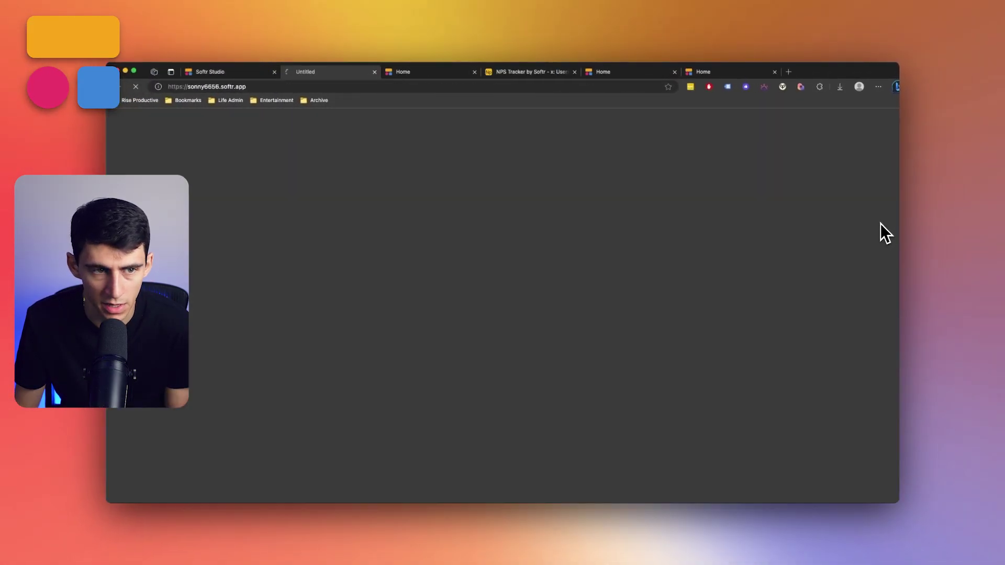
Search the responses for a respondent's email to confirm a single match, then clear it.
{"action": "scroll", "coordinate": [489, 281], "scroll_direction": "down", "scroll_amount": 4}
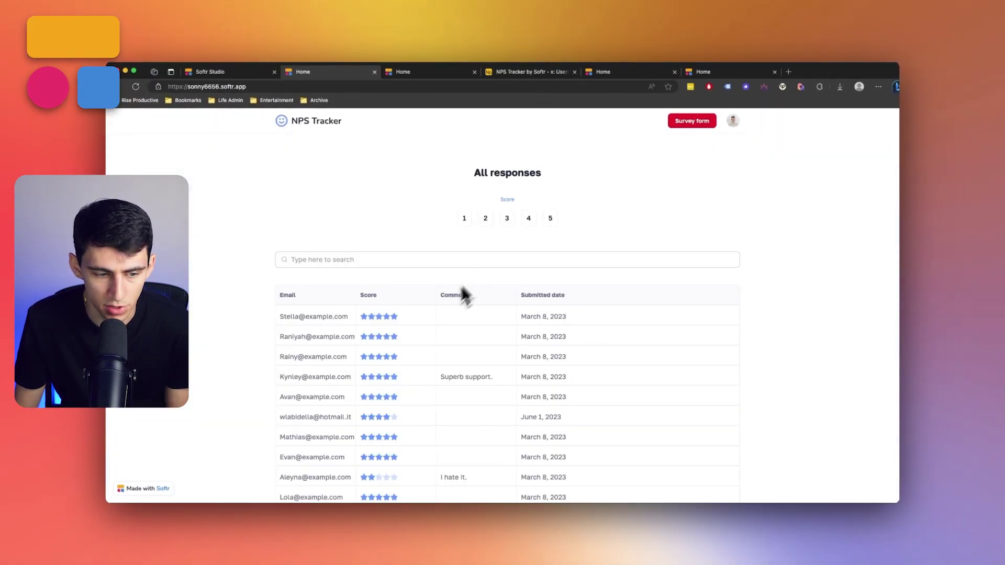
{"action": "left_click", "coordinate": [374, 261]}
{"action": "type", "text": "kynley"}
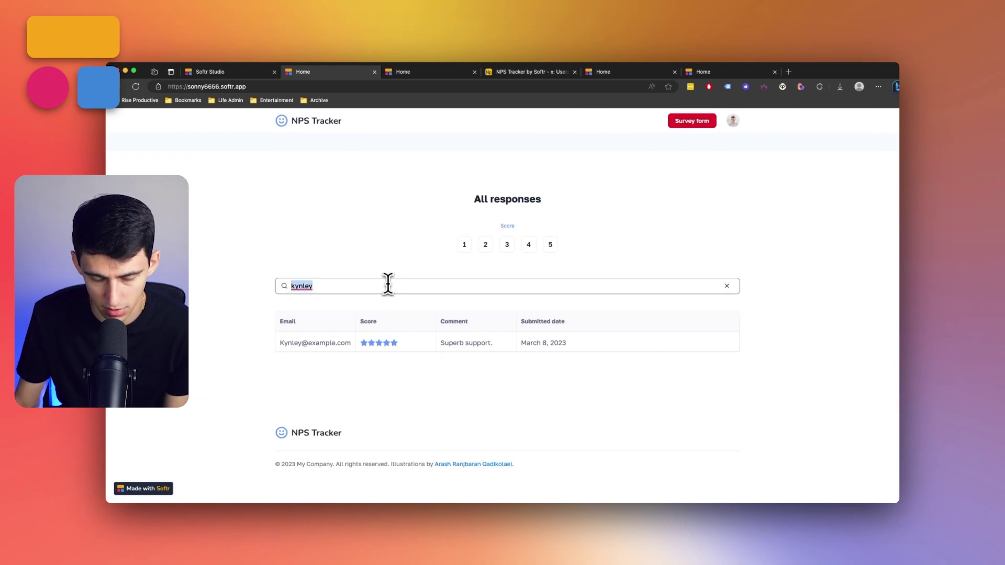
{"action": "key", "text": "BackSpace"}
{"action": "scroll", "coordinate": [488, 295], "scroll_direction": "up", "scroll_amount": 6}
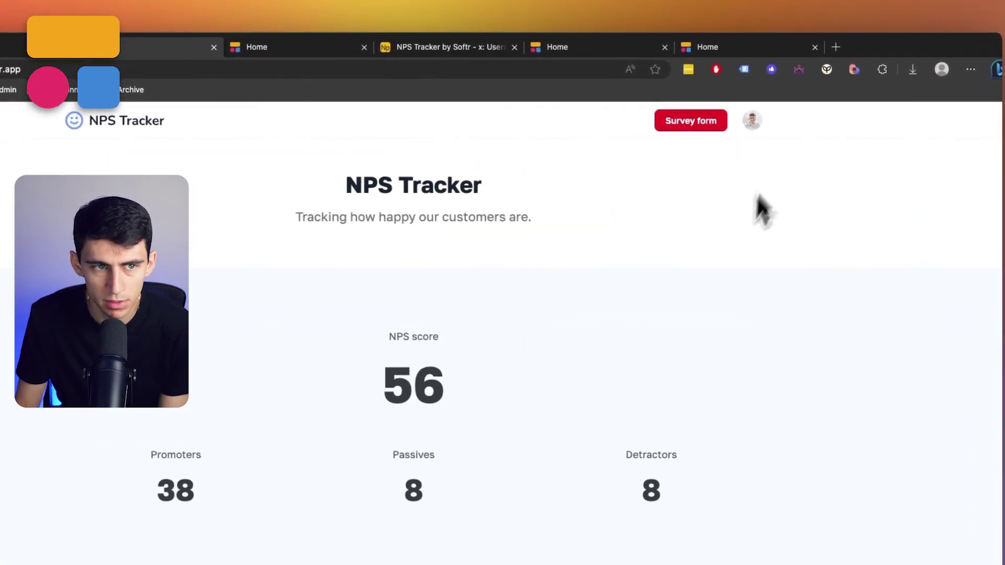
Submit a five-star survey response with the respondent's email and a comment.
{"action": "left_click", "coordinate": [479, 296]}
{"action": "left_click", "coordinate": [480, 326]}
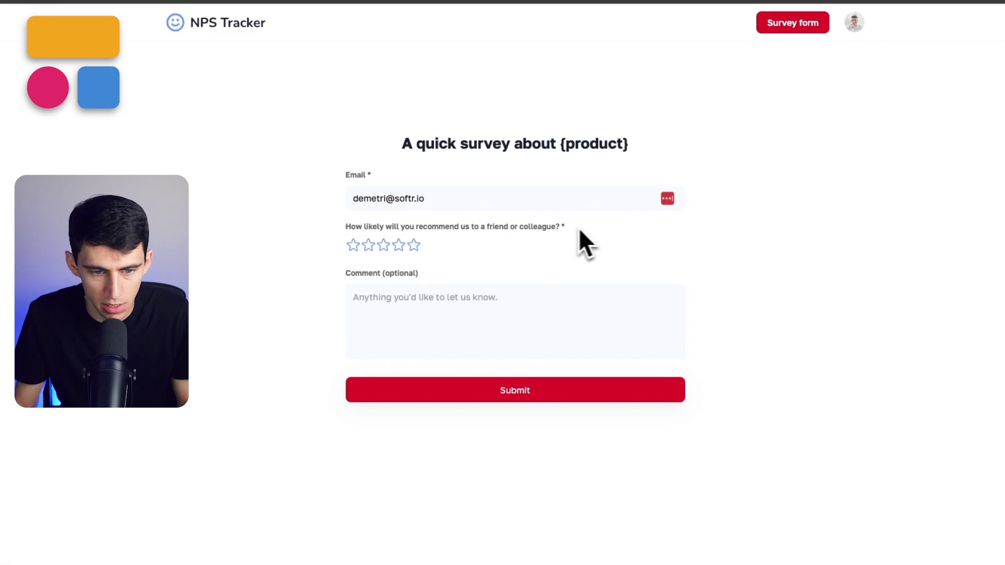
{"action": "left_click", "coordinate": [413, 245]}
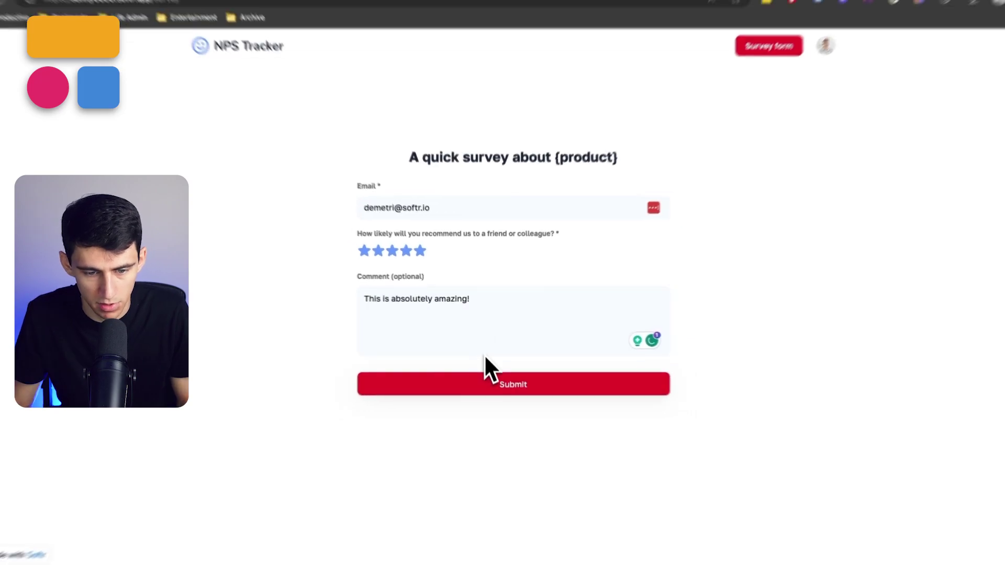
{"action": "left_click", "coordinate": [491, 389]}
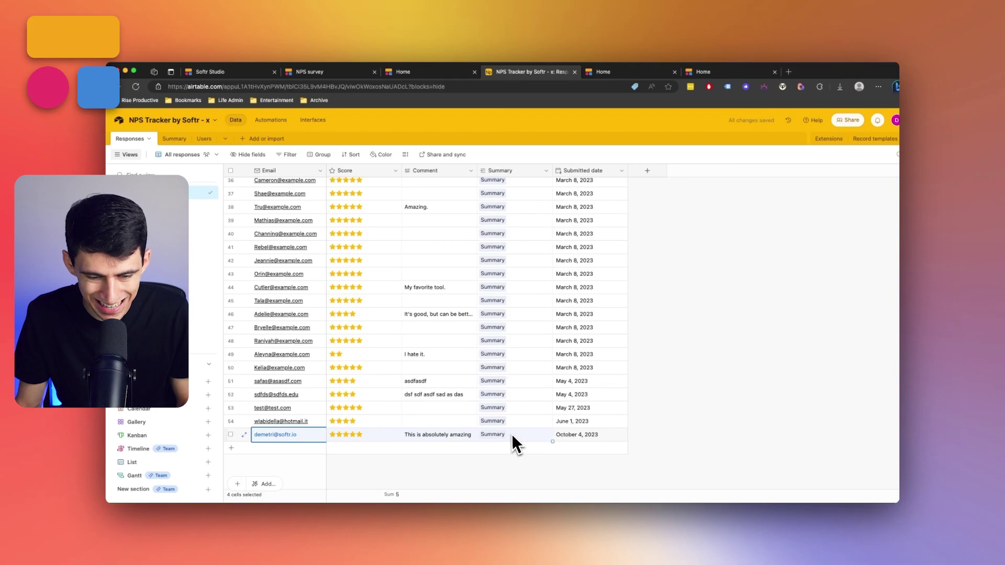
In the Studio form editor, check which field the hidden Summary value maps to.
{"action": "left_click", "coordinate": [220, 77]}
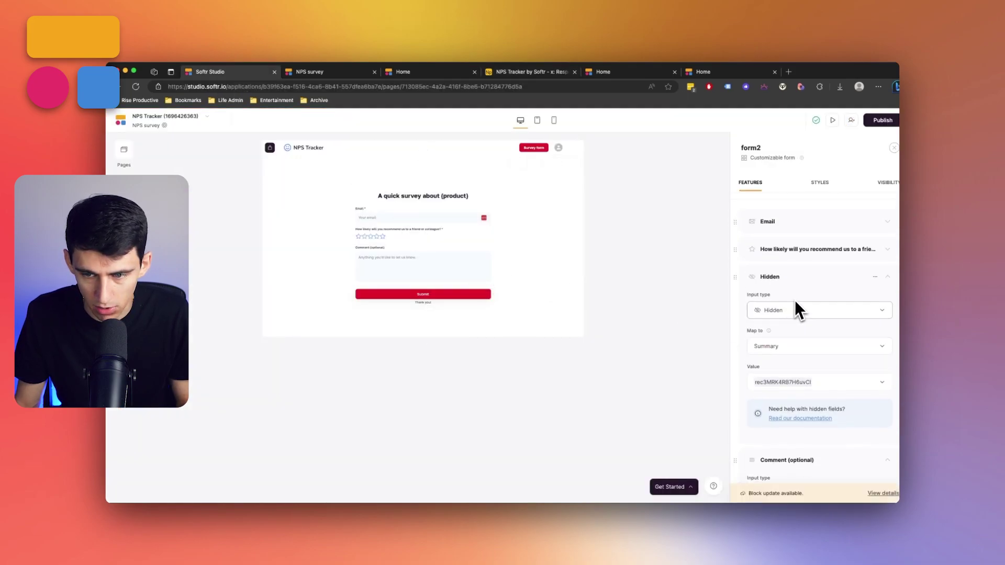
{"action": "scroll", "coordinate": [797, 302], "scroll_direction": "down", "scroll_amount": 3}
{"action": "scroll", "coordinate": [802, 313], "scroll_direction": "up", "scroll_amount": 3}
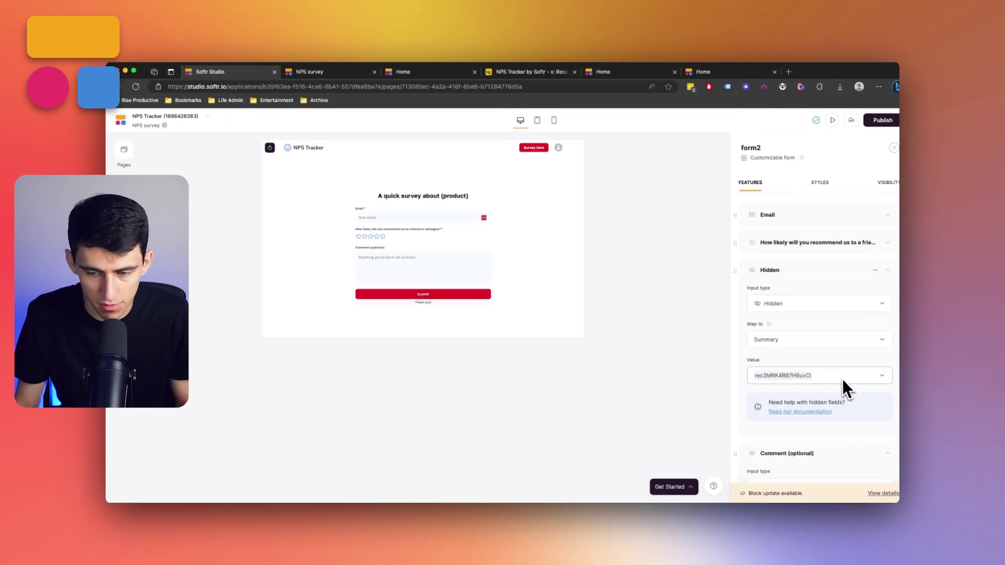
{"action": "left_click", "coordinate": [771, 339]}
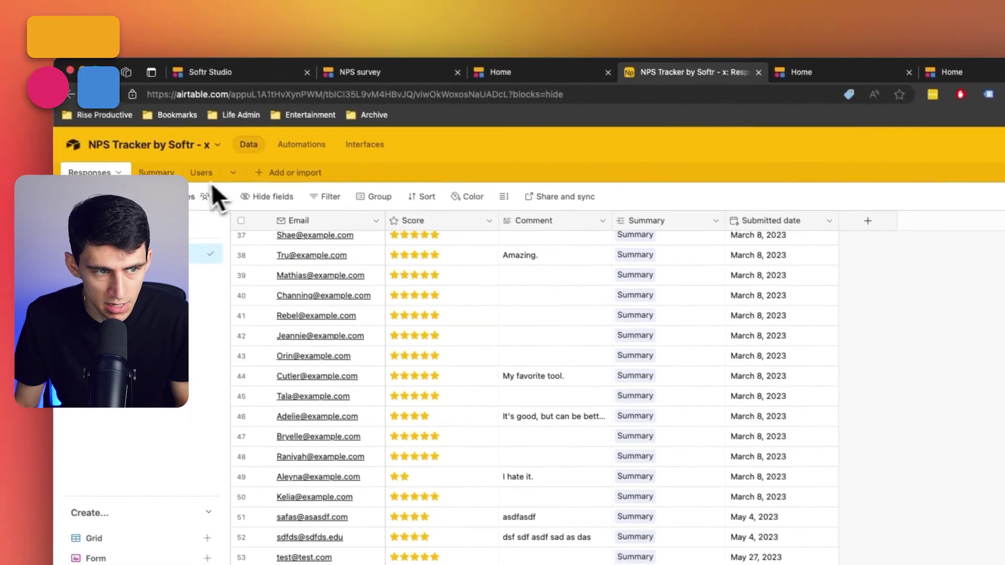
Inspect the Summary table's Promoters count of 39 and Passives count.
{"action": "left_click", "coordinate": [156, 173]}
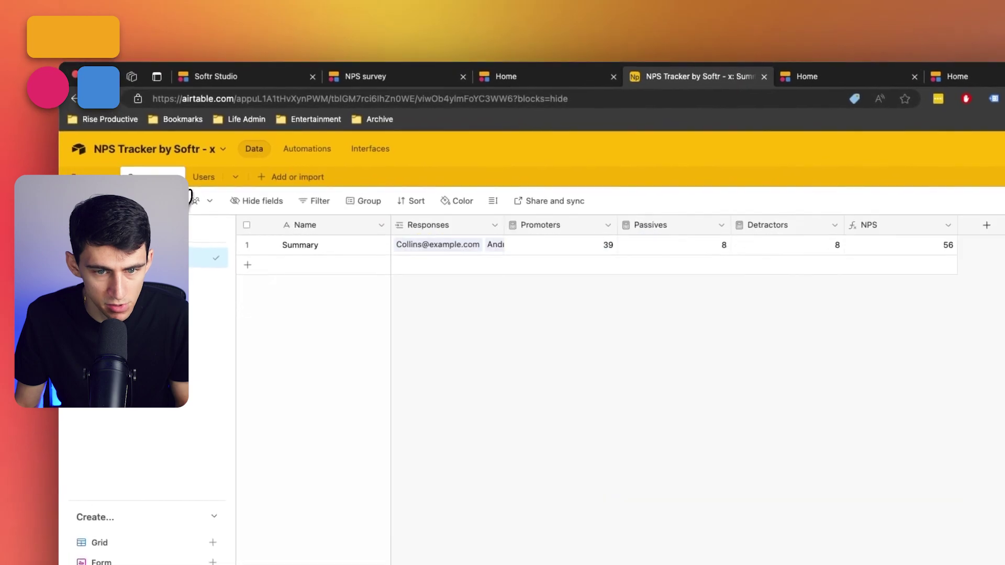
{"action": "left_click", "coordinate": [575, 240]}
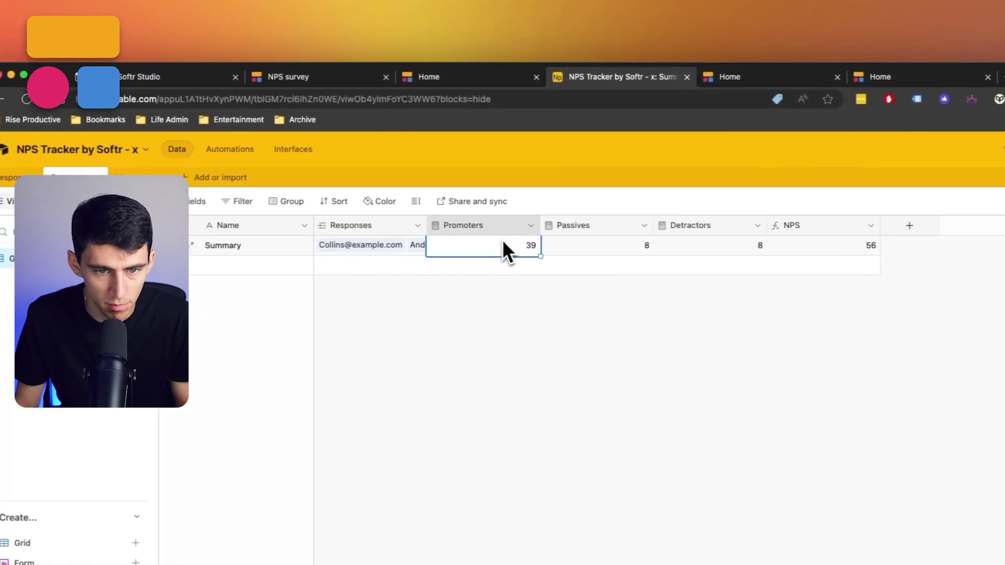
{"action": "left_click_drag", "start_coordinate": [503, 249], "coordinate": [640, 256]}
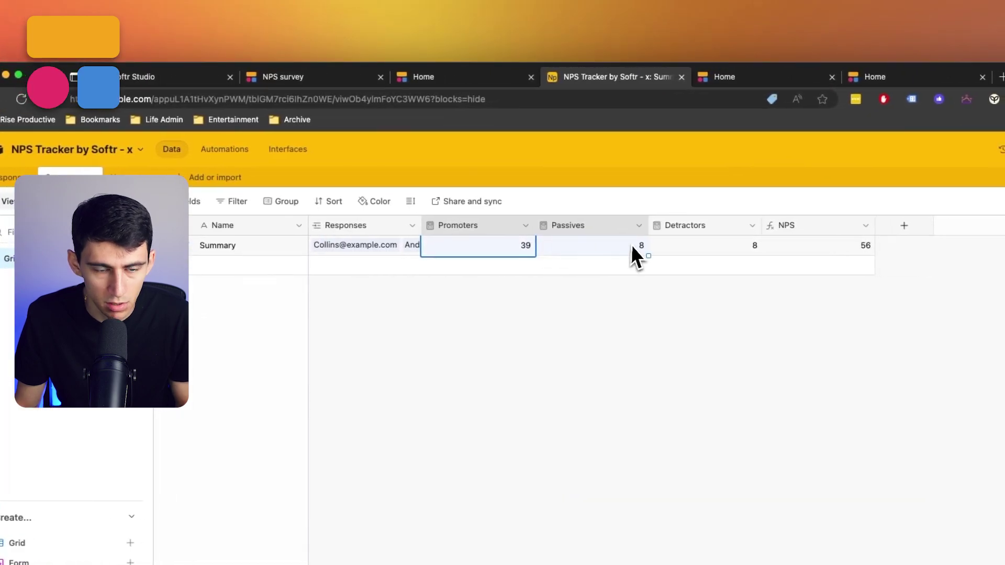
{"action": "left_click", "coordinate": [157, 76]}
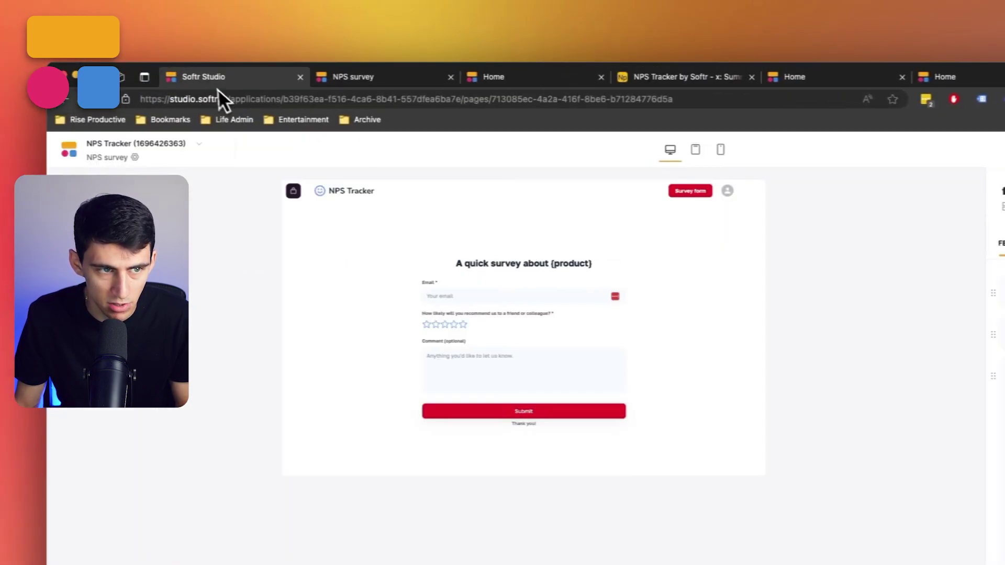
{"action": "left_click", "coordinate": [617, 68]}
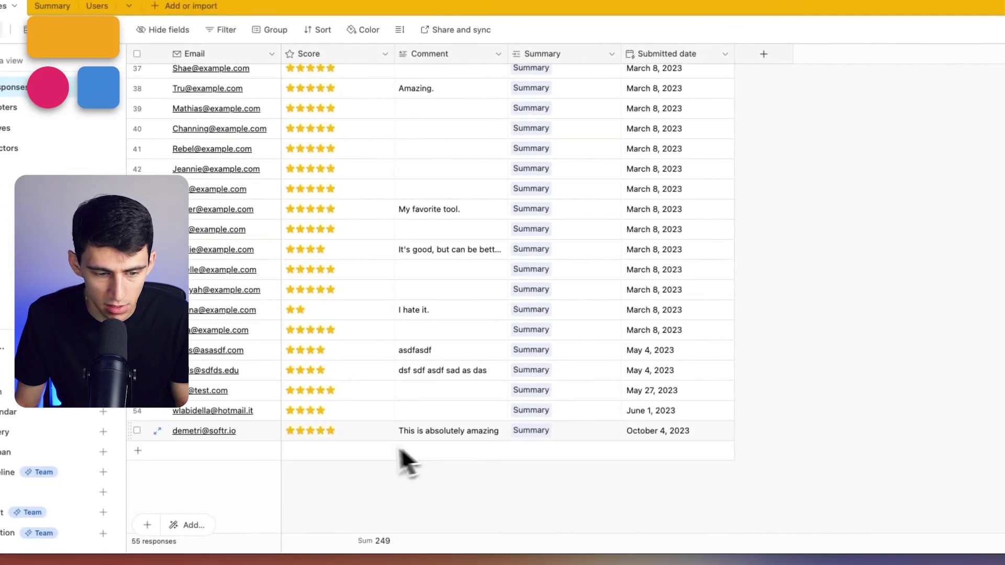
Lower the newest response to 3 stars, confirm NPS 55, and open the NPS field options.
{"action": "left_click", "coordinate": [395, 556]}
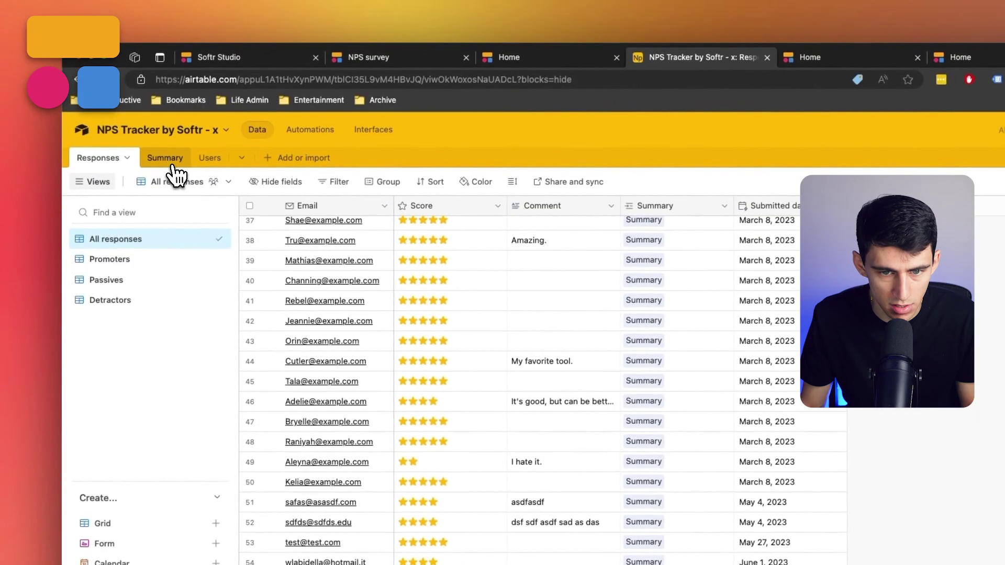
{"action": "left_click", "coordinate": [58, 15]}
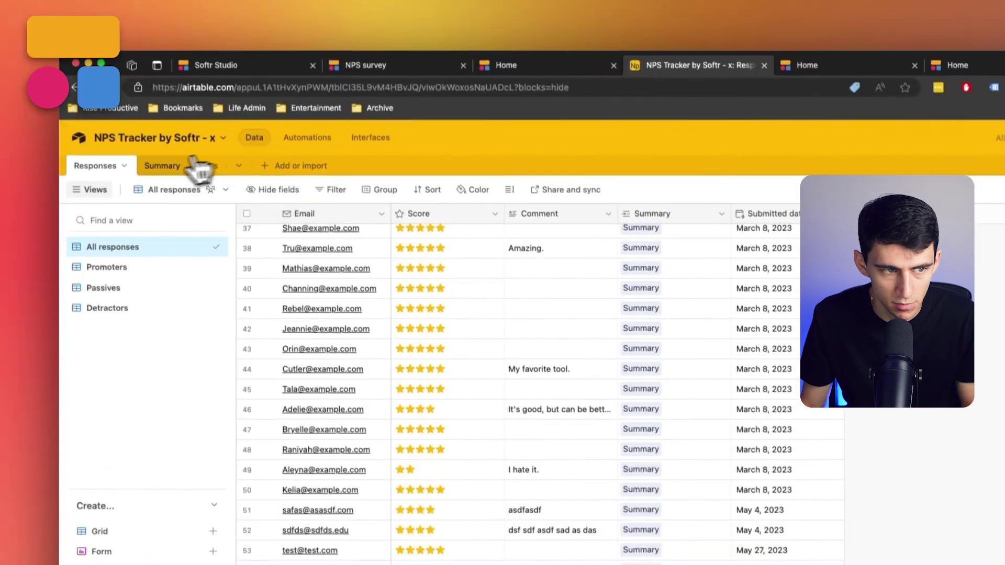
{"action": "left_click", "coordinate": [159, 167]}
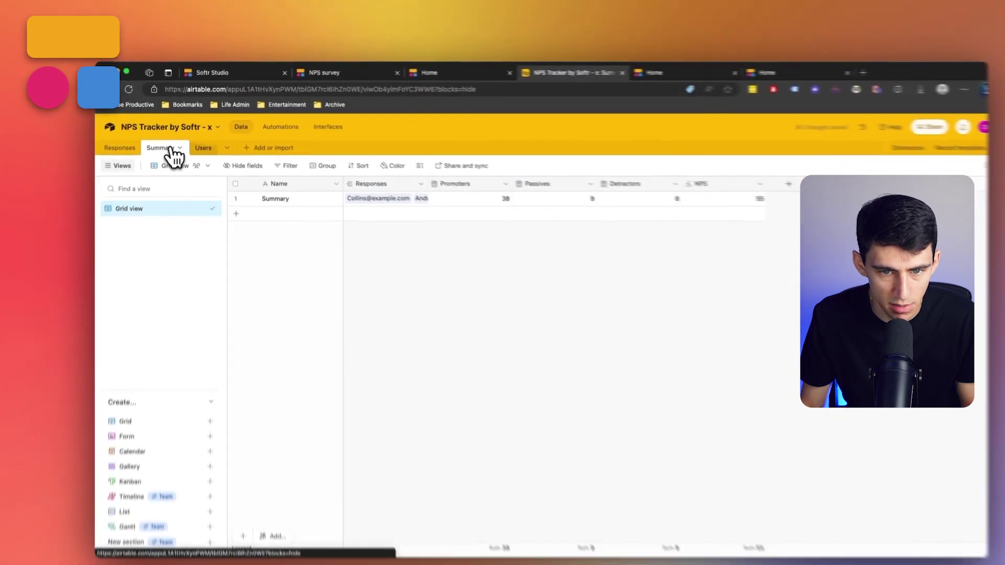
{"action": "left_click", "coordinate": [94, 175]}
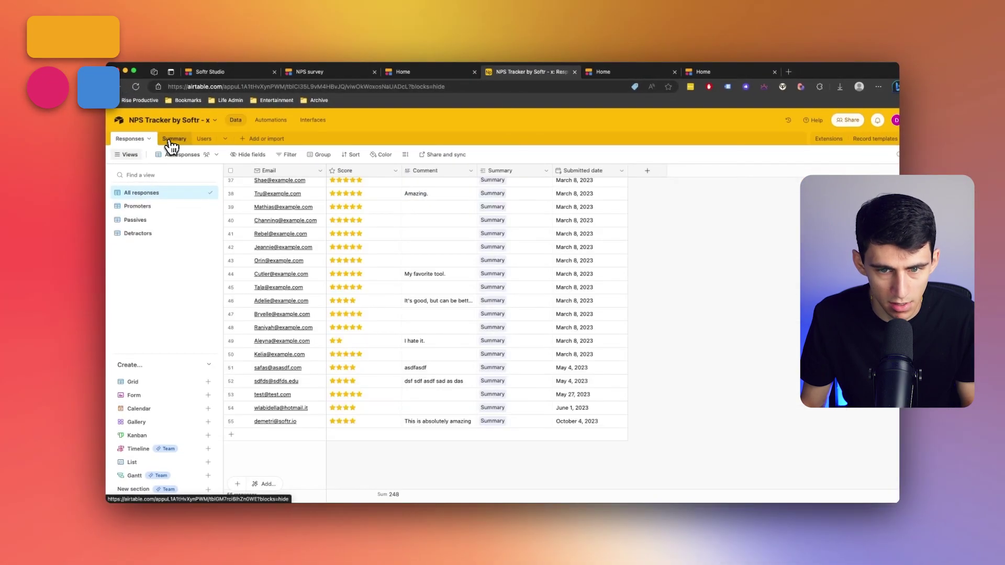
{"action": "left_click", "coordinate": [170, 141]}
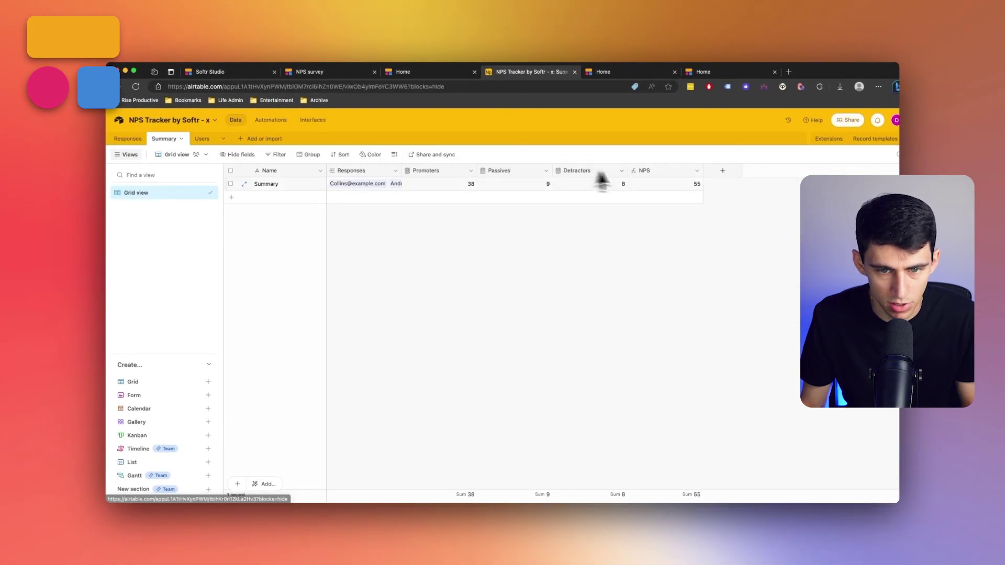
{"action": "left_click", "coordinate": [696, 186]}
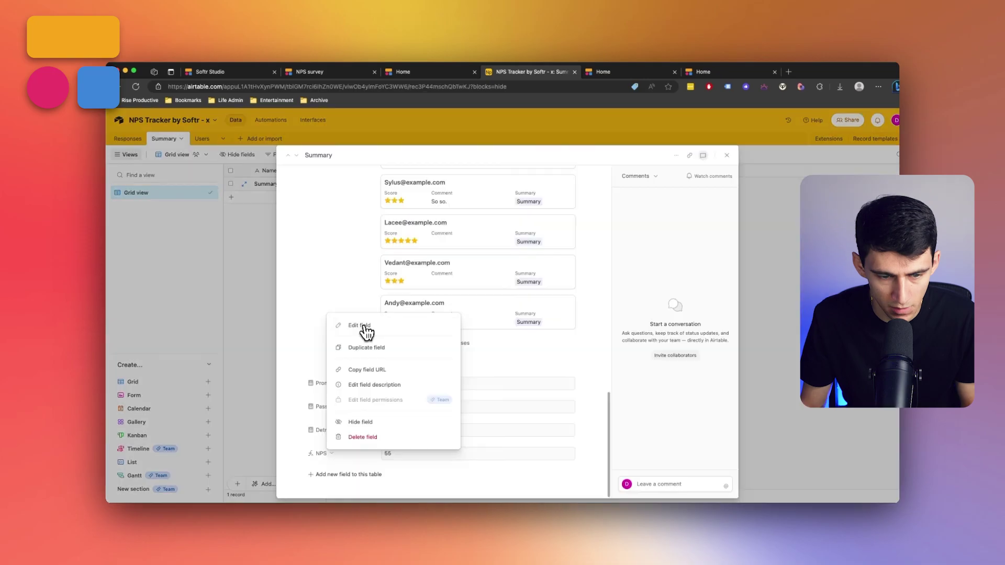
Review the NPS formula (promoter % minus detractor % times 100), cancel unchanged, and close the Summary record.
{"action": "left_click", "coordinate": [364, 325]}
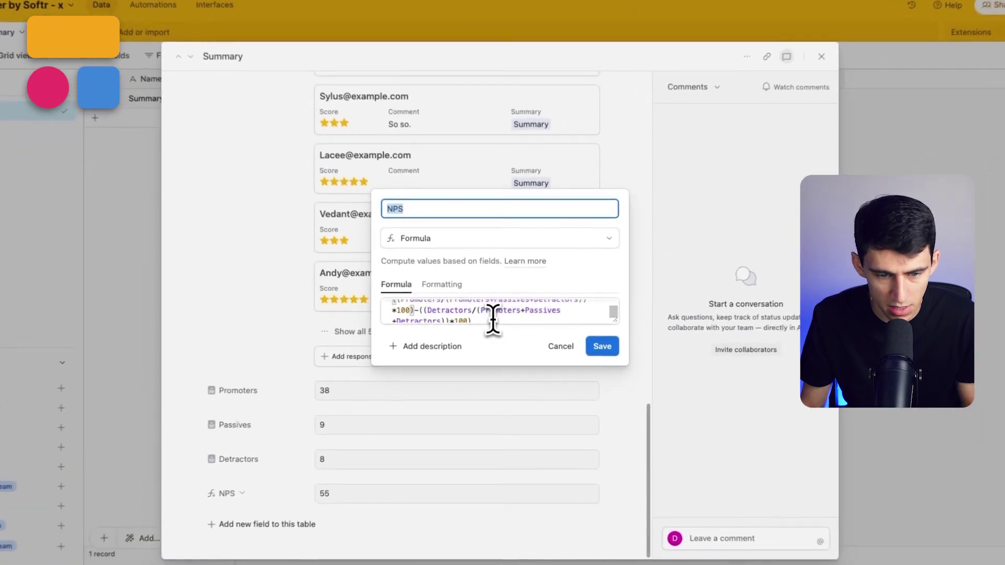
{"action": "scroll", "coordinate": [492, 316], "scroll_direction": "up", "scroll_amount": 1}
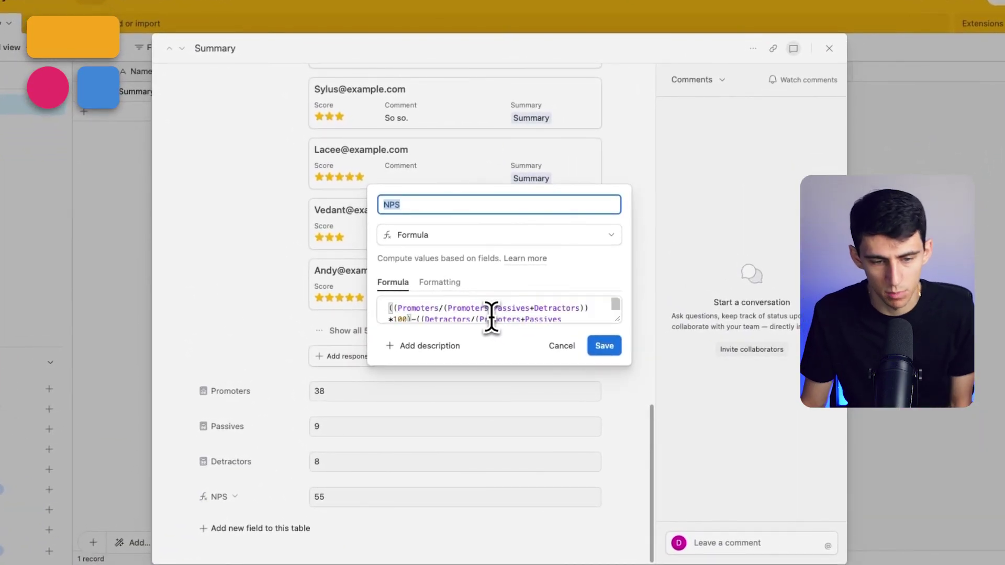
{"action": "left_click_drag", "start_coordinate": [448, 309], "coordinate": [573, 314]}
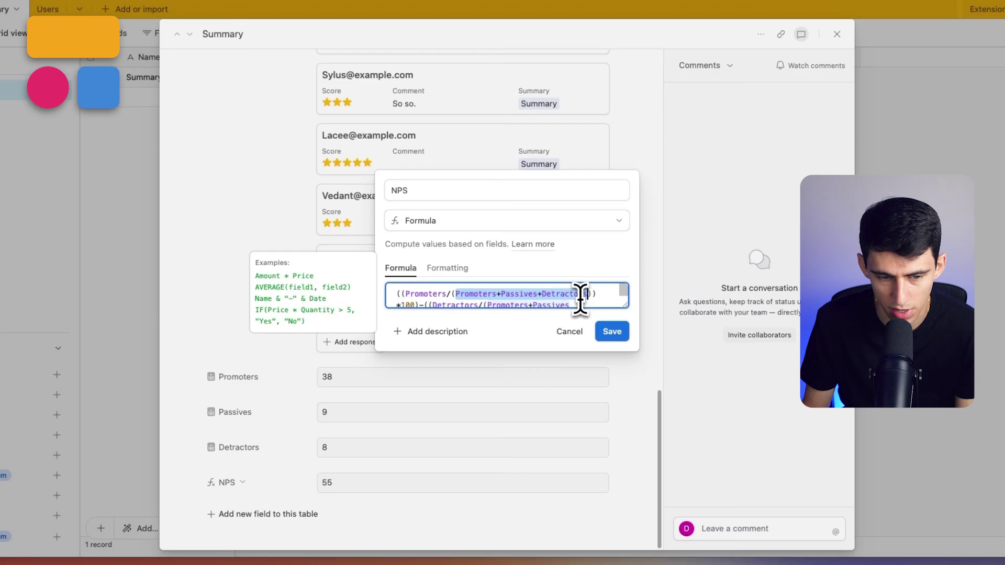
{"action": "left_click_drag", "start_coordinate": [433, 296], "coordinate": [477, 306]}
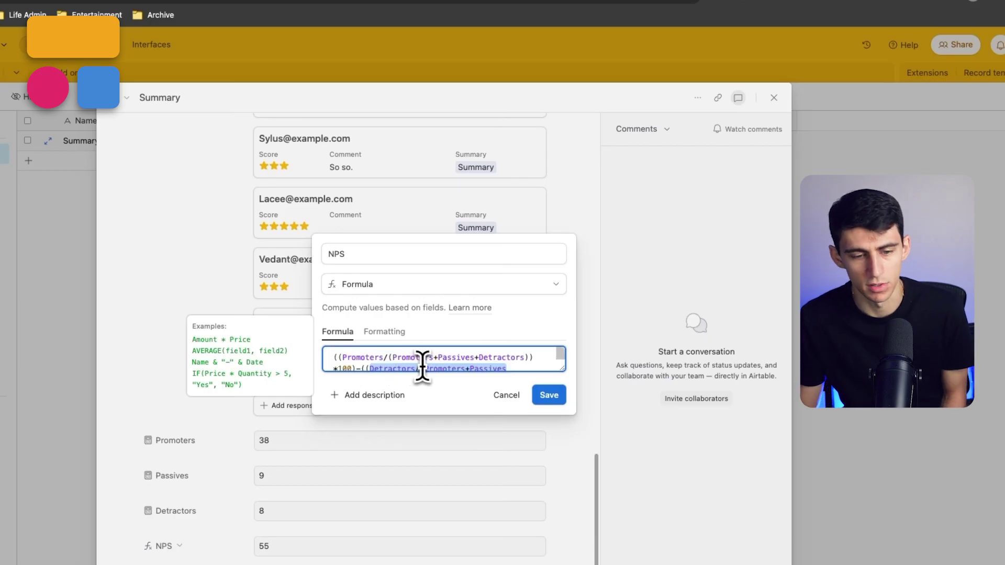
{"action": "left_click", "coordinate": [505, 390]}
{"action": "left_click", "coordinate": [773, 97]}
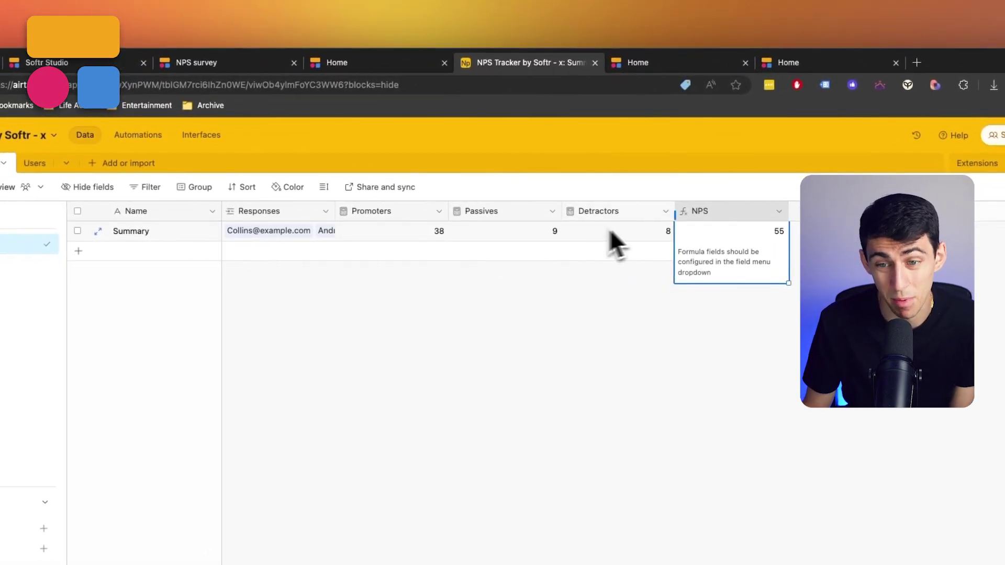
Check the newest response row, then confirm Summary shows NPS 53 with 38 promoters, 8 passives, 9 detractors.
{"action": "left_click", "coordinate": [98, 141]}
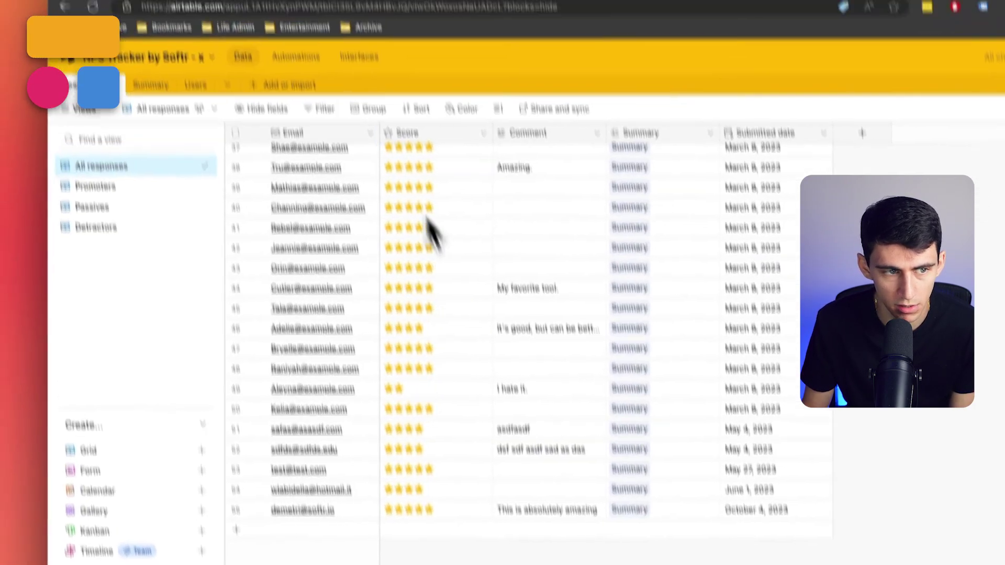
{"action": "double_click", "coordinate": [180, 165]}
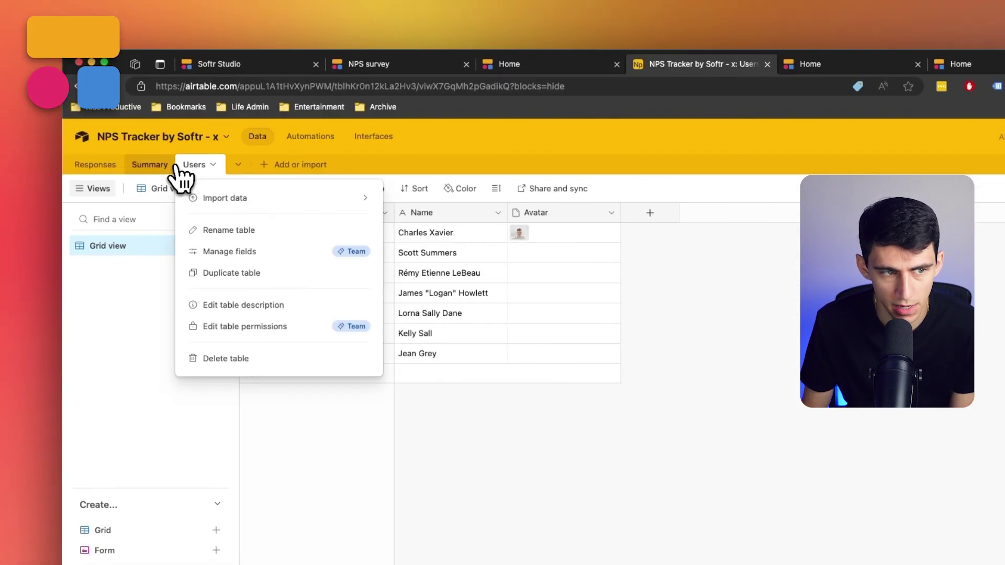
{"action": "left_click", "coordinate": [165, 165]}
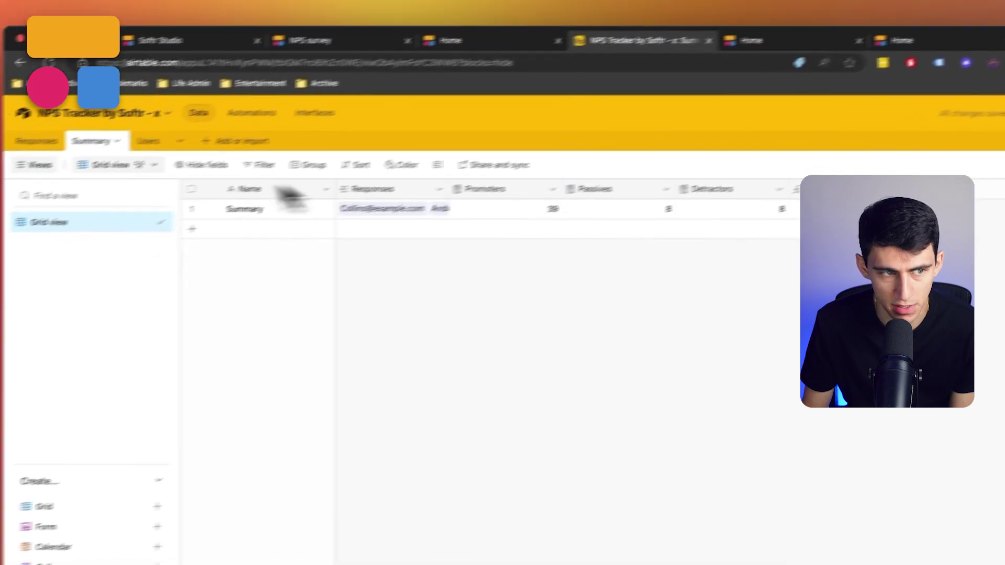
{"action": "left_click", "coordinate": [39, 144]}
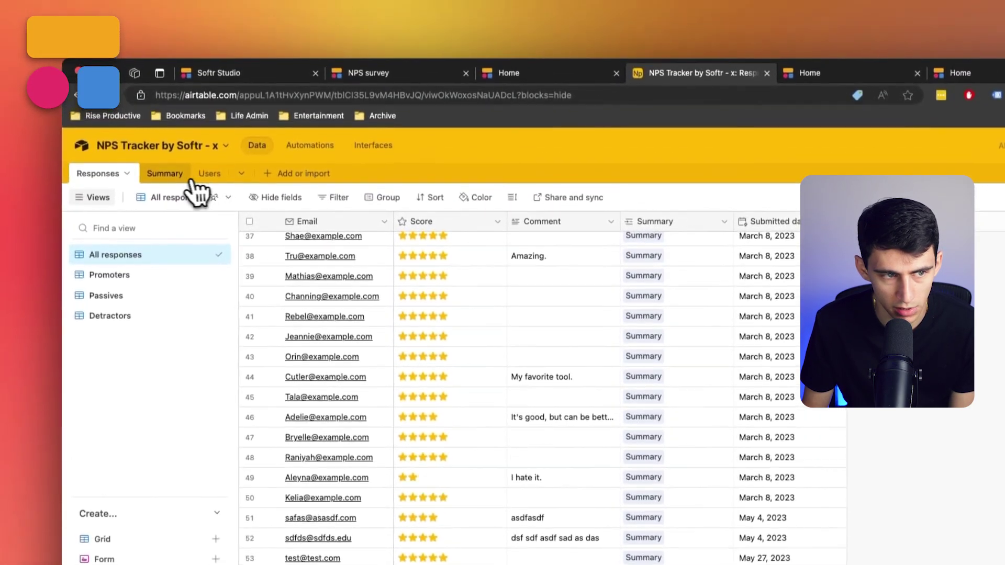
{"action": "left_click", "coordinate": [183, 176]}
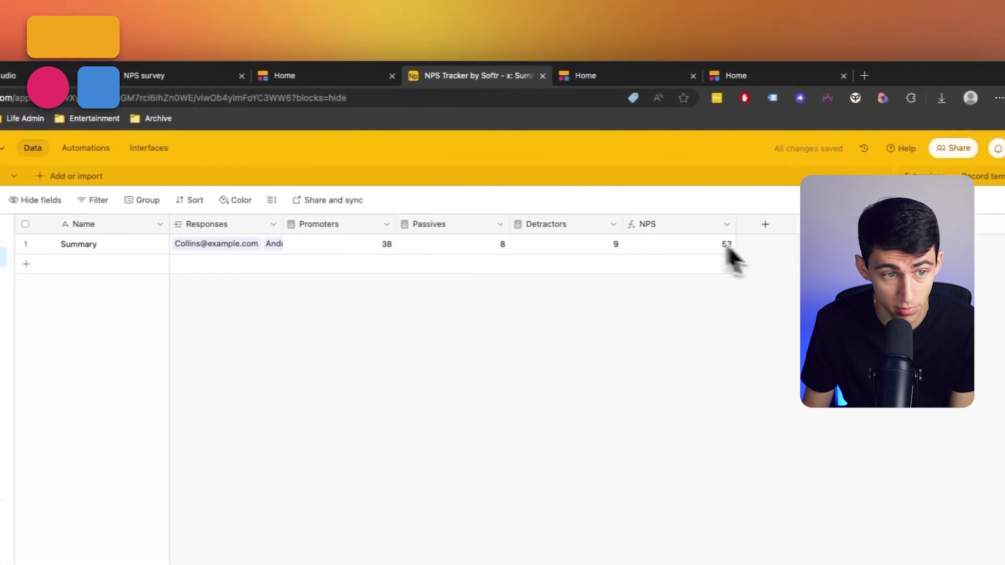
Return to Softr Studio and open the app's Home page.
{"action": "left_click", "coordinate": [207, 79]}
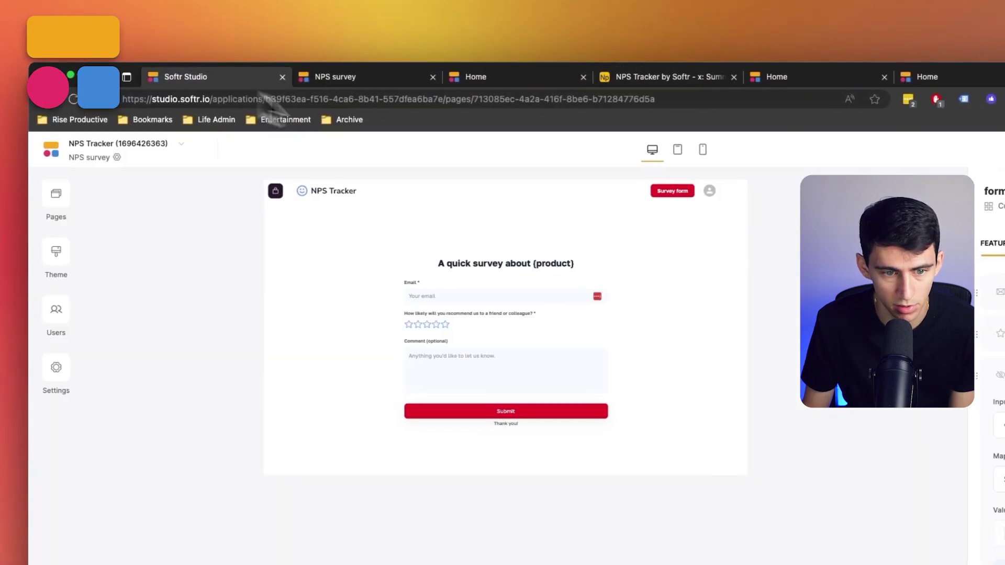
{"action": "left_click", "coordinate": [78, 180]}
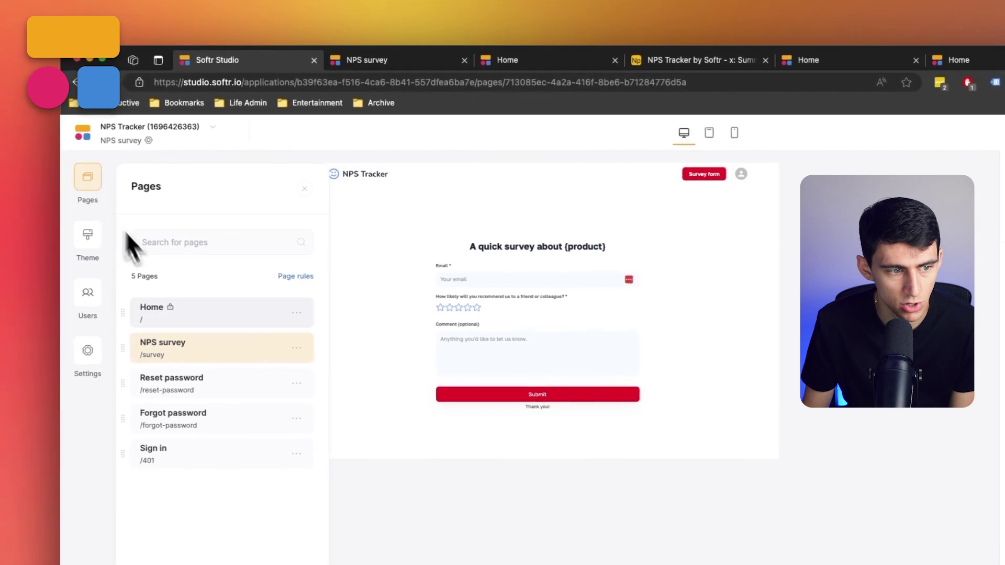
{"action": "left_click", "coordinate": [189, 317]}
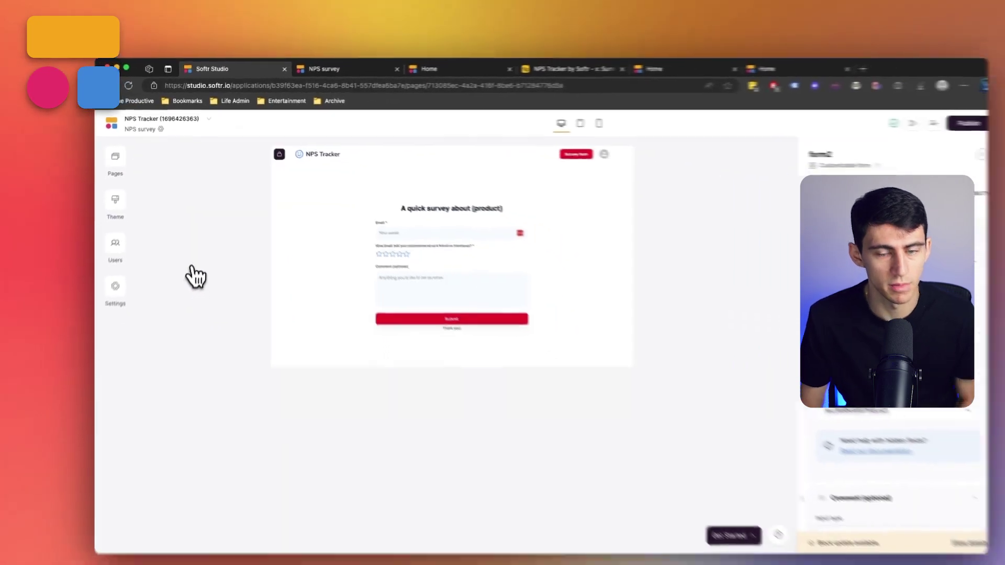
In the published app, search All responses for the respondent's e-mail address to find the new submission.
{"action": "left_click", "coordinate": [816, 120]}
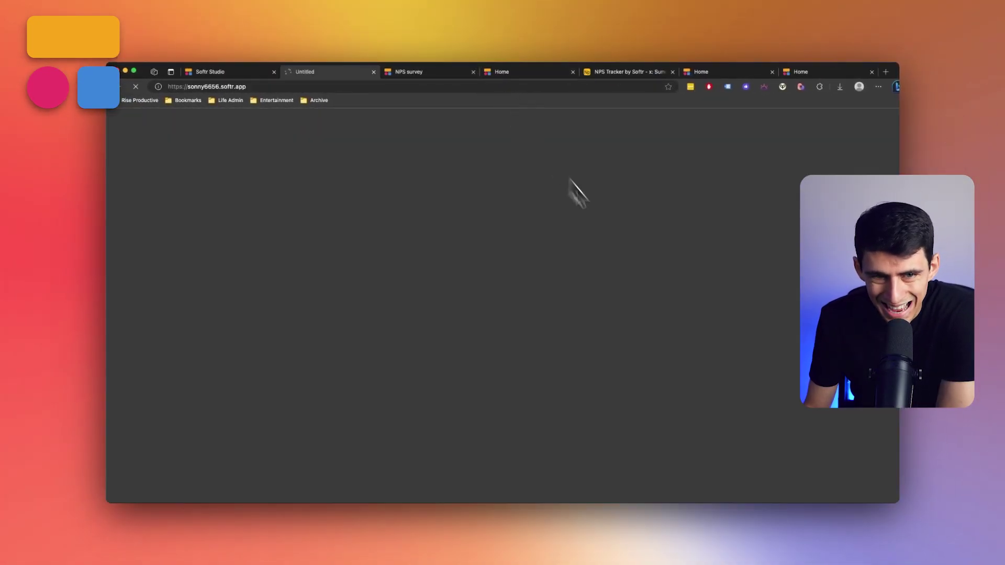
{"action": "scroll", "coordinate": [639, 270], "scroll_direction": "down", "scroll_amount": 2}
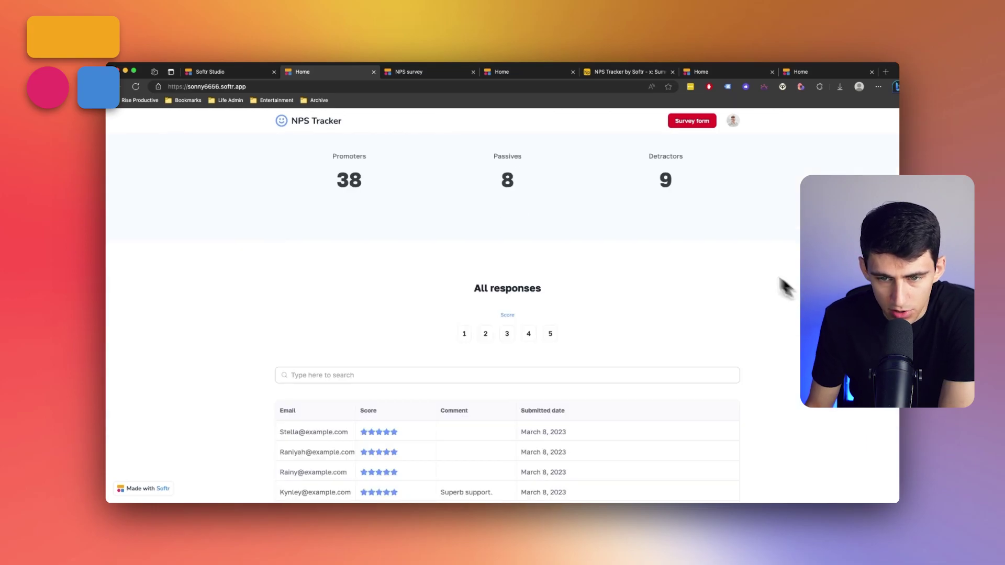
{"action": "scroll", "coordinate": [667, 235], "scroll_direction": "down", "scroll_amount": 5}
{"action": "left_click", "coordinate": [405, 166]}
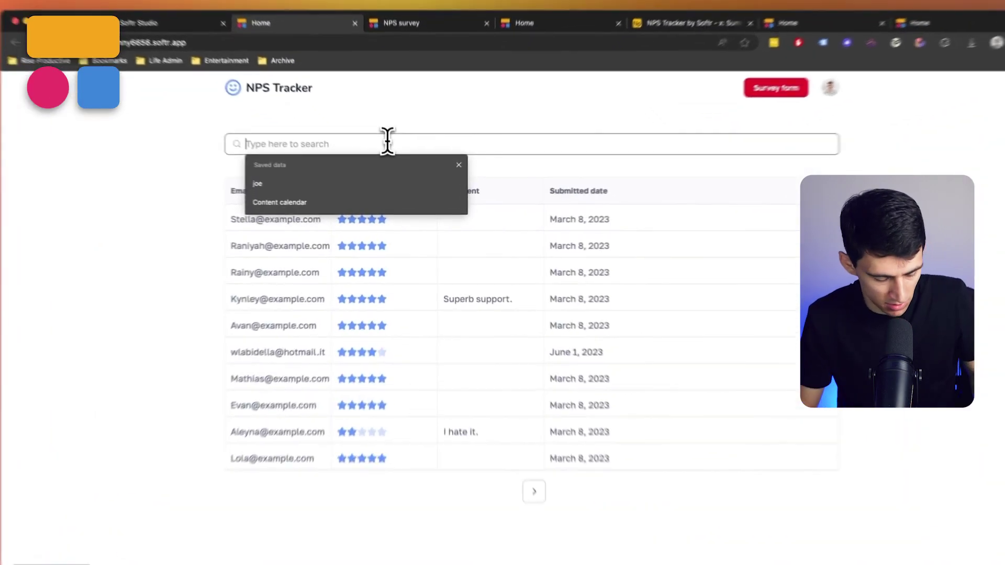
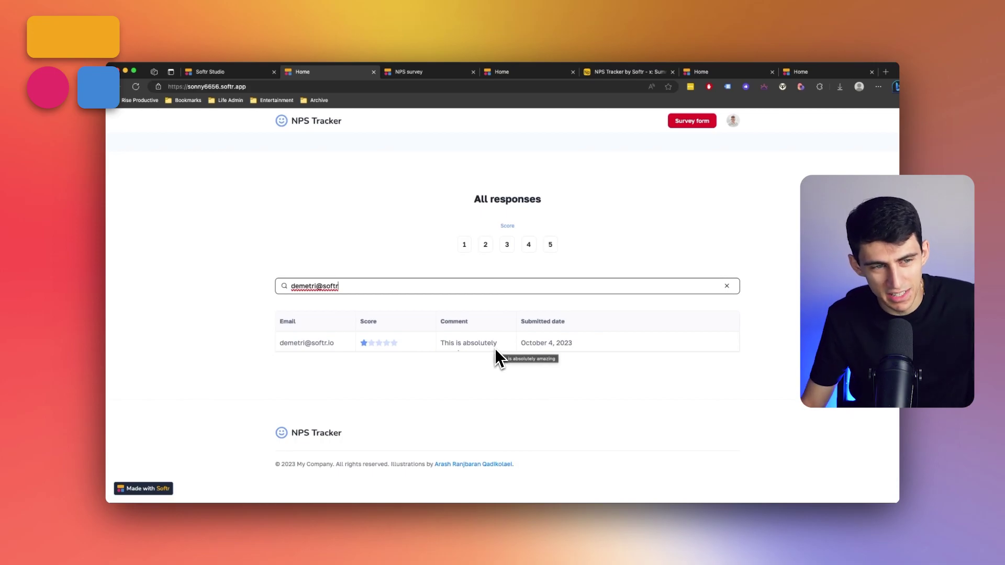
Return to the NPS Tracker dashboard's top to confirm the NPS score now reads 53.
{"action": "scroll", "coordinate": [495, 351], "scroll_direction": "up", "scroll_amount": 15}
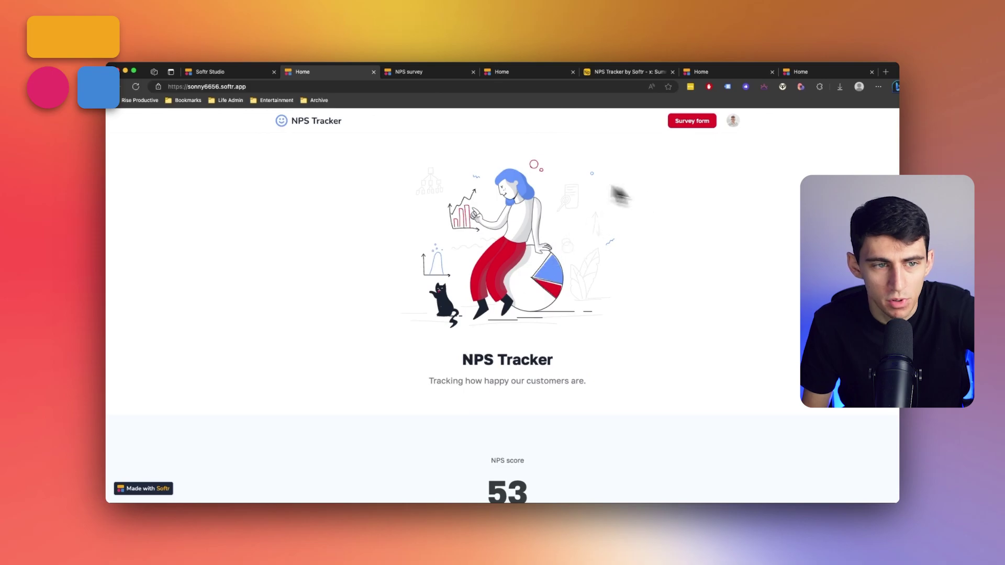
{"action": "left_click", "coordinate": [528, 72]}
{"action": "left_click", "coordinate": [718, 73]}
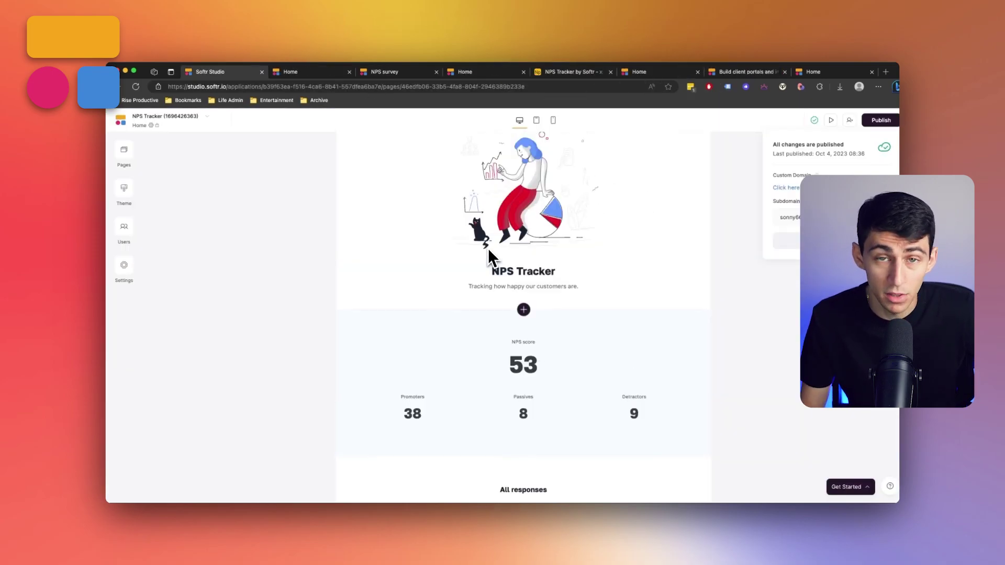
{"action": "scroll", "coordinate": [488, 250], "scroll_direction": "up", "scroll_amount": 2}
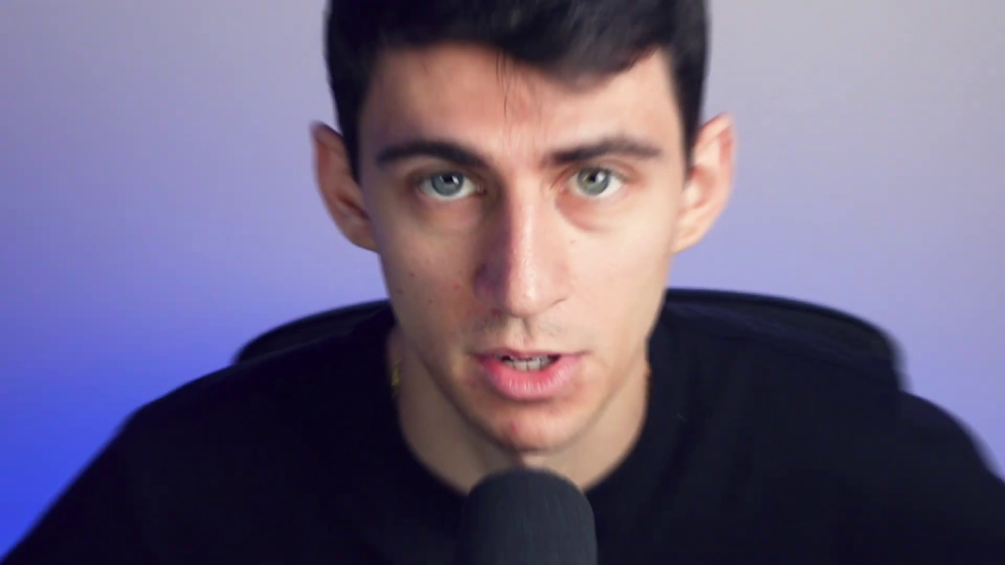